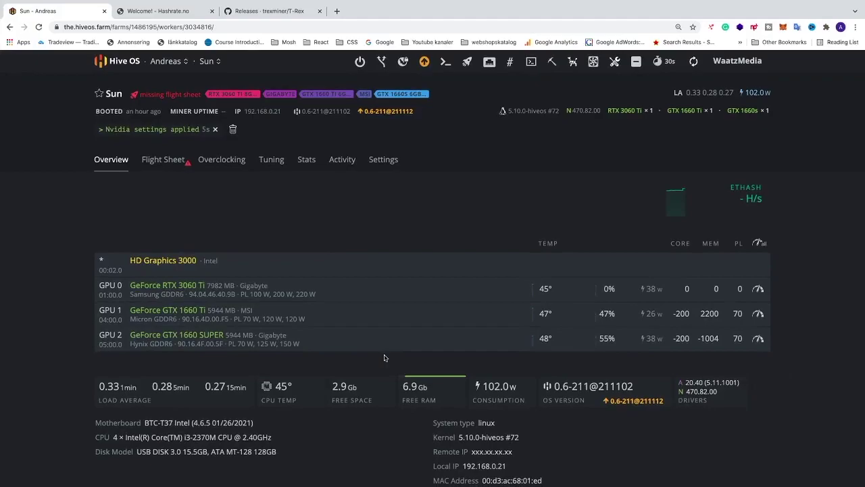
- On the T-Rex releases page, highlight the HiveOS users note and its "hashrate-avr": 60 setting
left_click(279, 13)
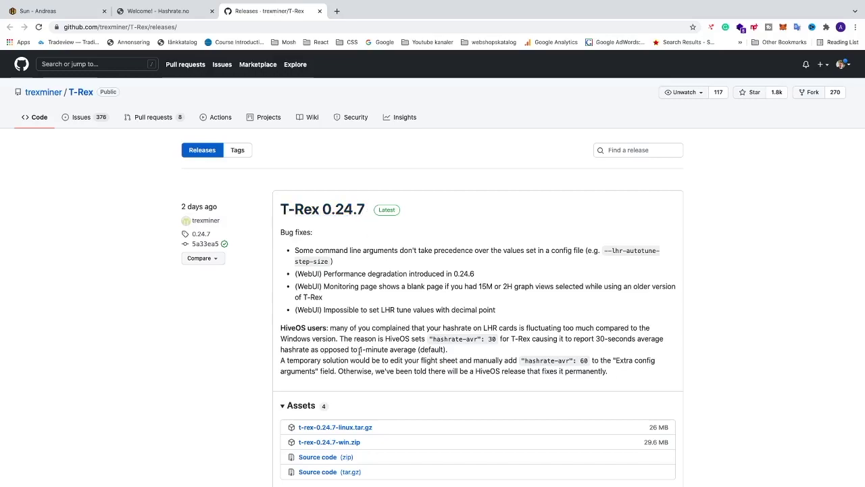
left_click_drag(281, 327, 328, 329)
left_click(327, 342)
left_click_drag(522, 361, 588, 361)
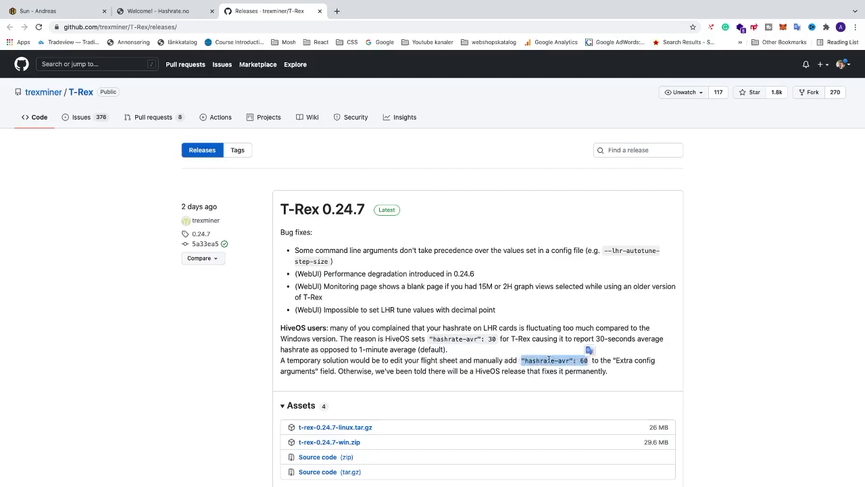
left_click(612, 372)
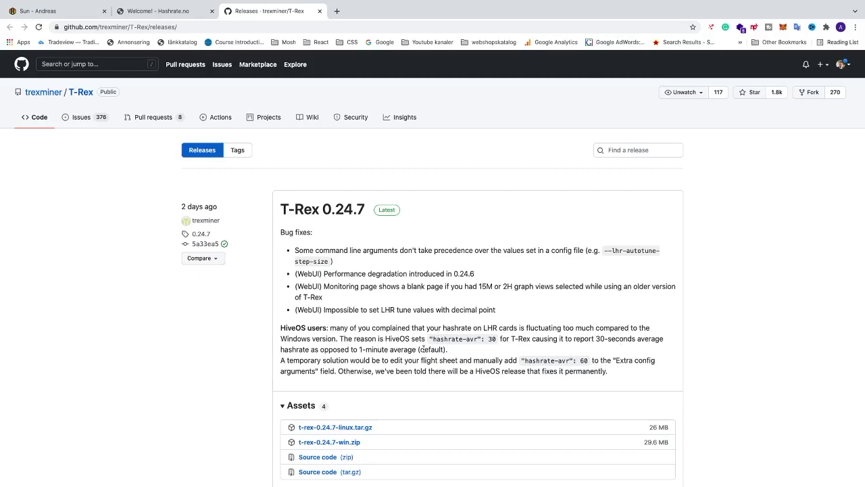
left_click_drag(520, 361, 592, 370)
left_click(612, 379)
- Return to Hive OS and go from the farms overview to the farm's Flight Sheets
left_click(85, 11)
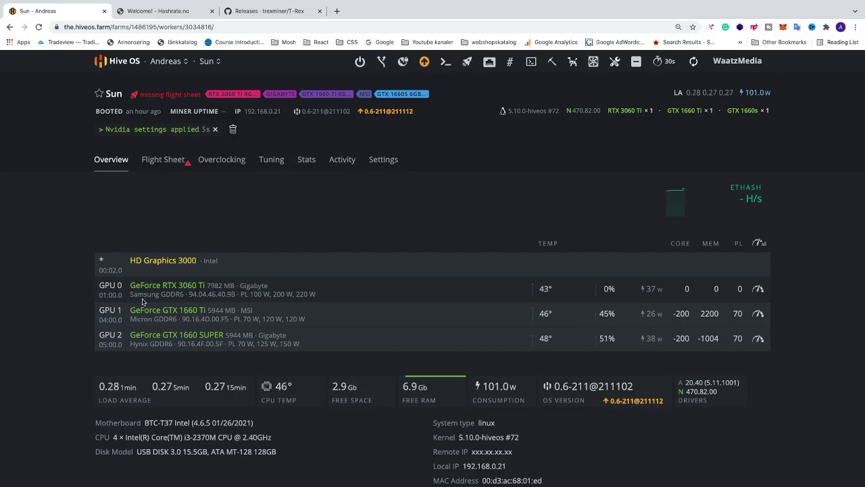
left_click(123, 66)
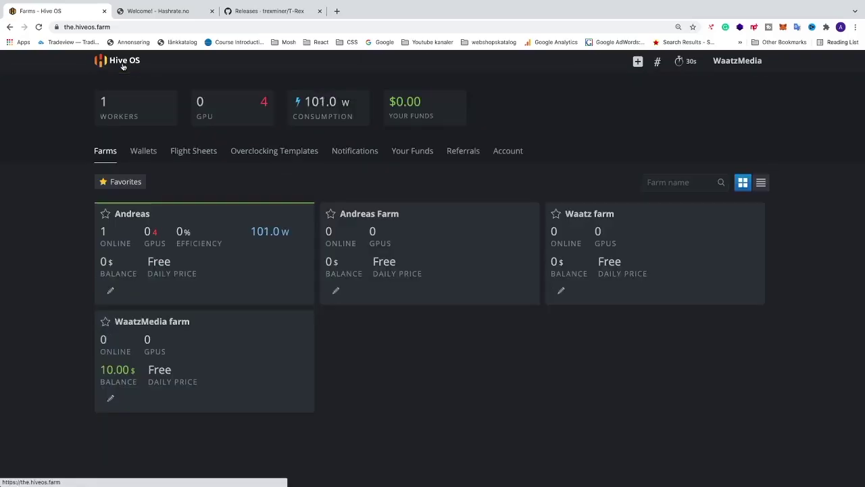
left_click(207, 249)
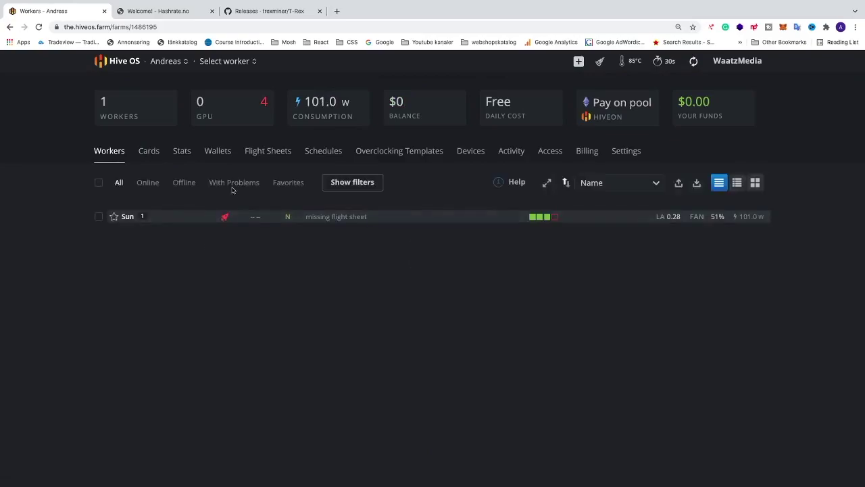
left_click(273, 151)
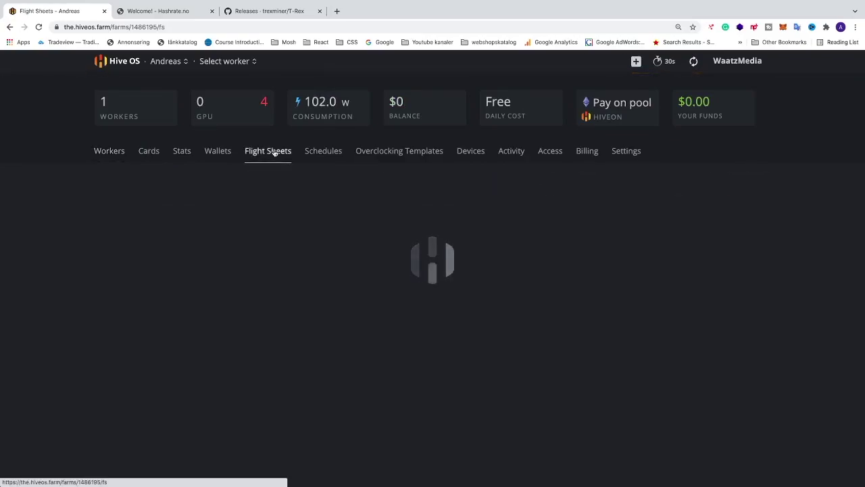
- Pick ETH as the coin and ETH Binance as the wallet, cancelling the Add Wallet form
left_click(242, 237)
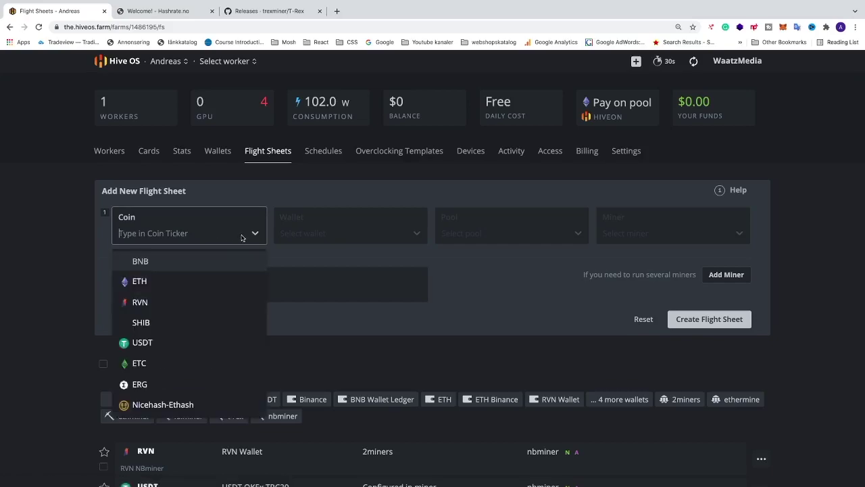
left_click(140, 282)
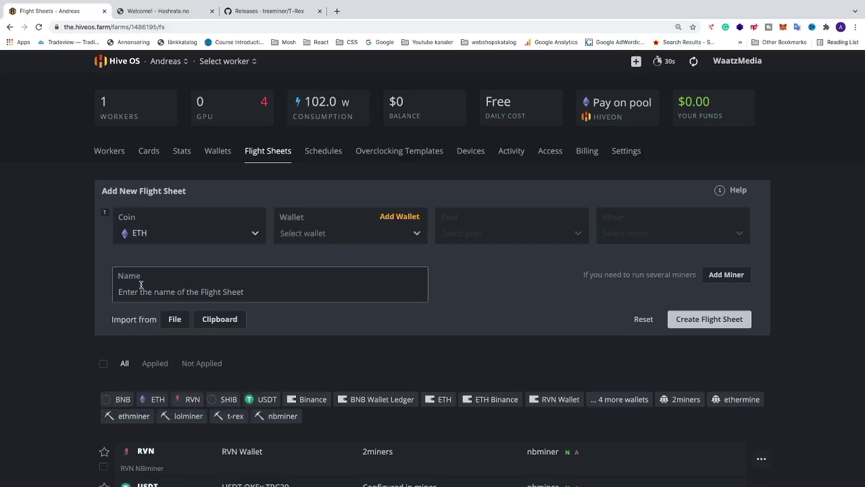
left_click(415, 236)
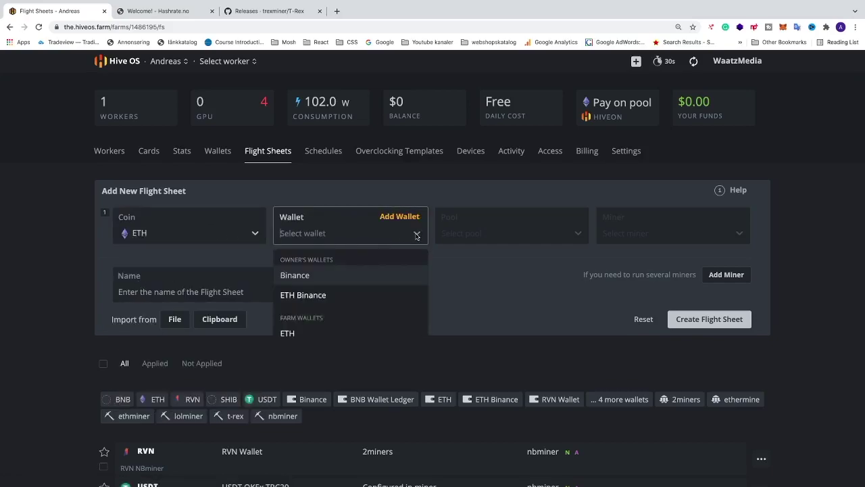
left_click(306, 295)
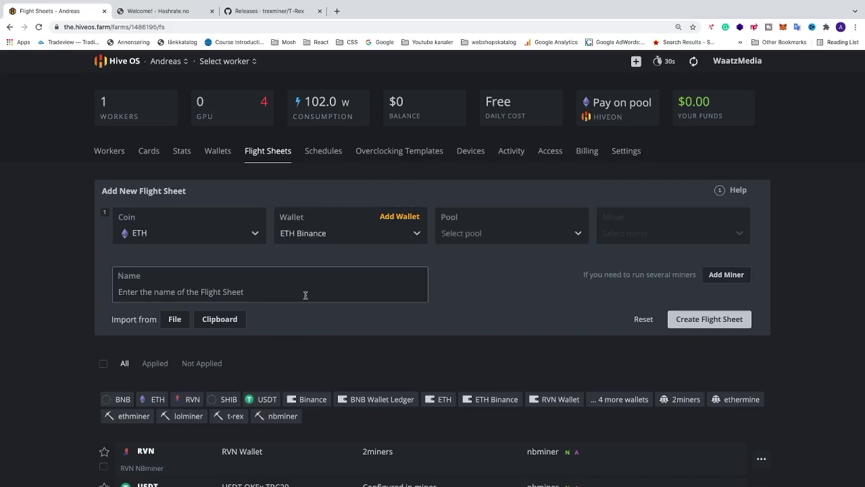
left_click(398, 220)
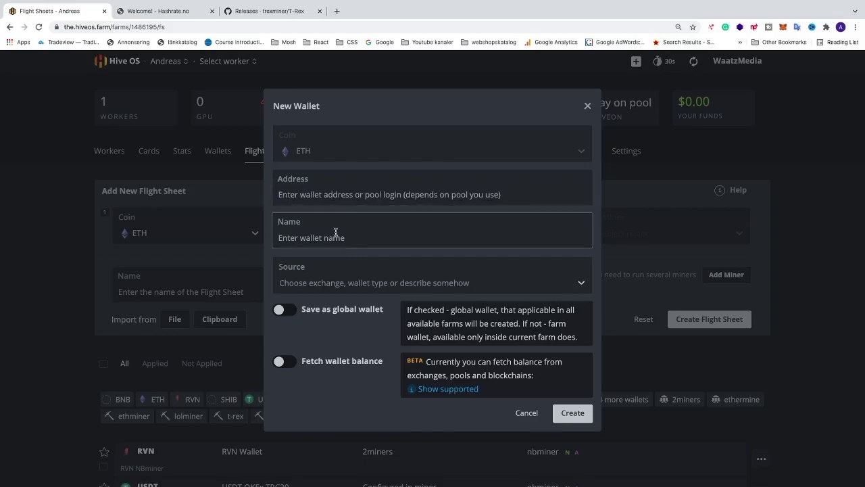
left_click(526, 413)
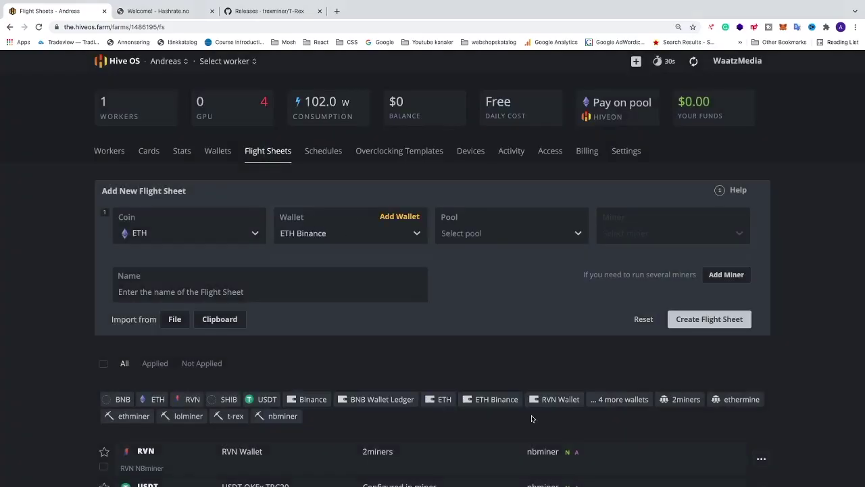
- Choose ethermine as the pool and apply it with the EU server
left_click(545, 236)
scroll(496, 373, "down", 4)
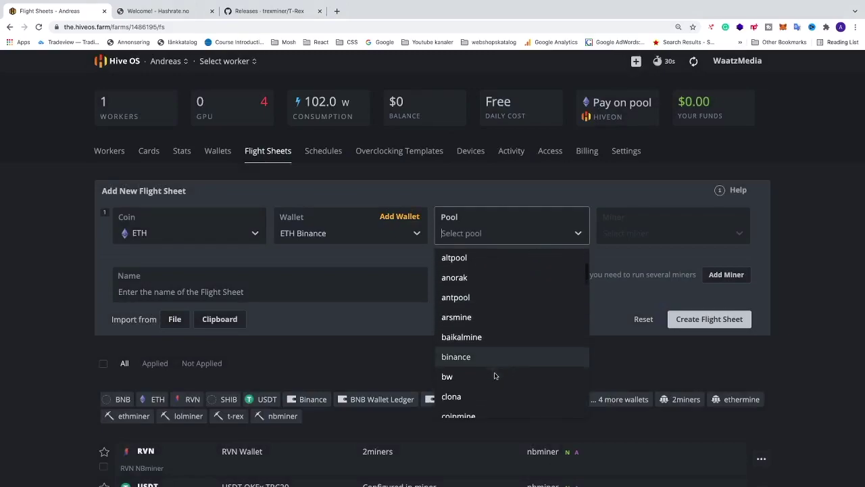
scroll(494, 376, "down", 4)
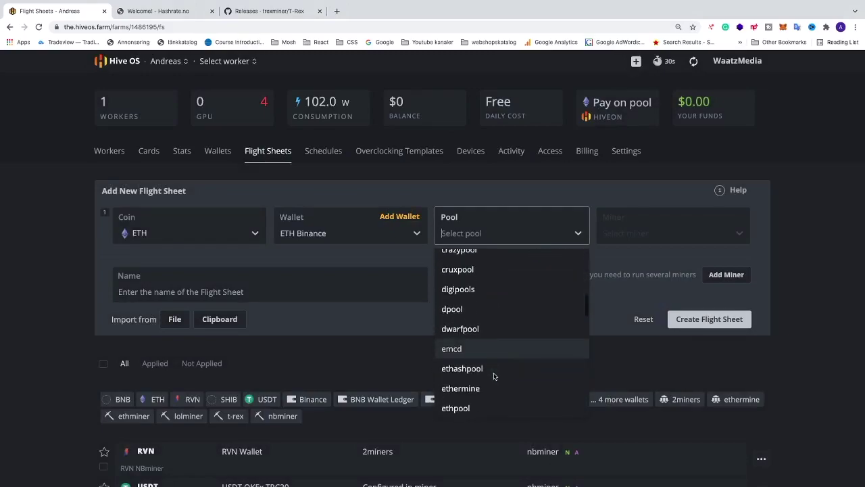
scroll(494, 376, "up", 1)
left_click(479, 328)
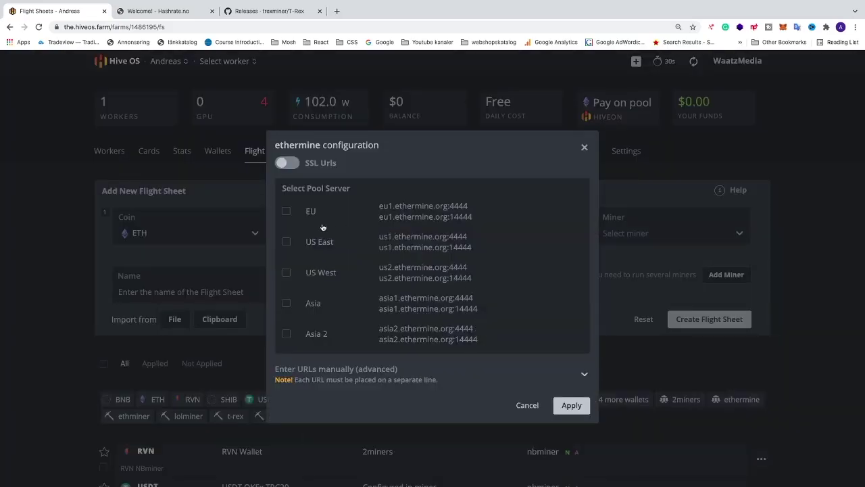
left_click(287, 213)
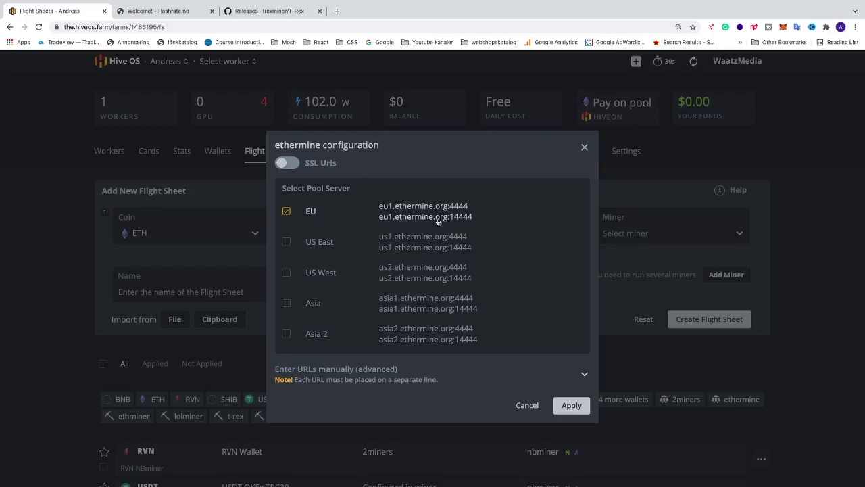
left_click(572, 406)
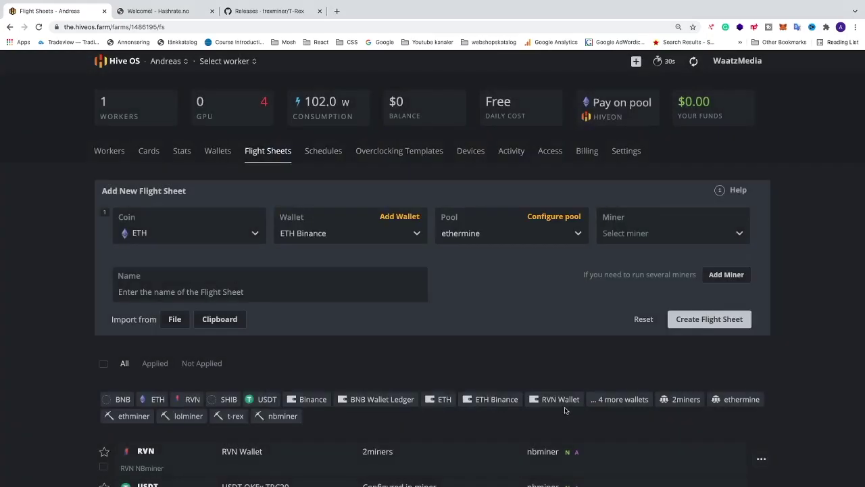
- Select T-Rex Miner and open its settings, trying version 0.24.7 before reverting to latest
left_click(738, 236)
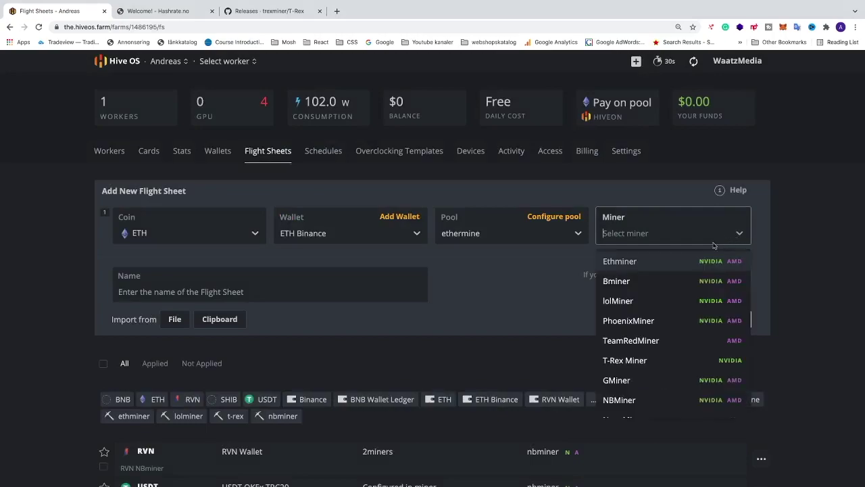
left_click(622, 361)
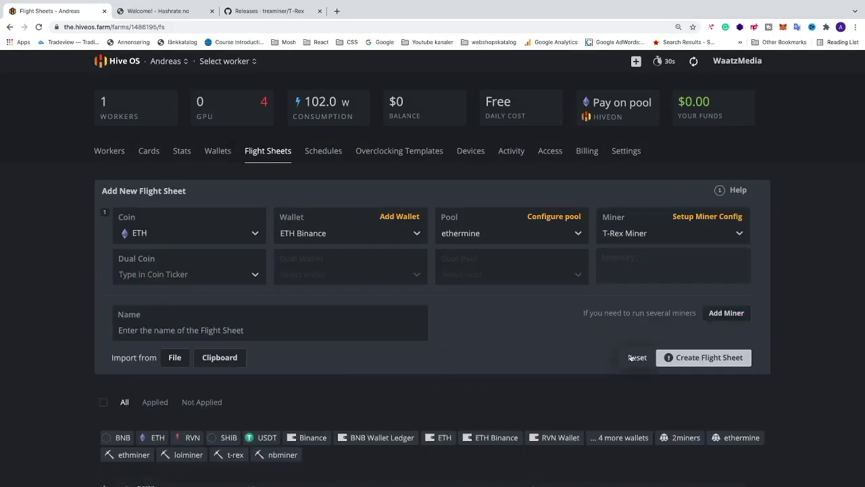
left_click(693, 221)
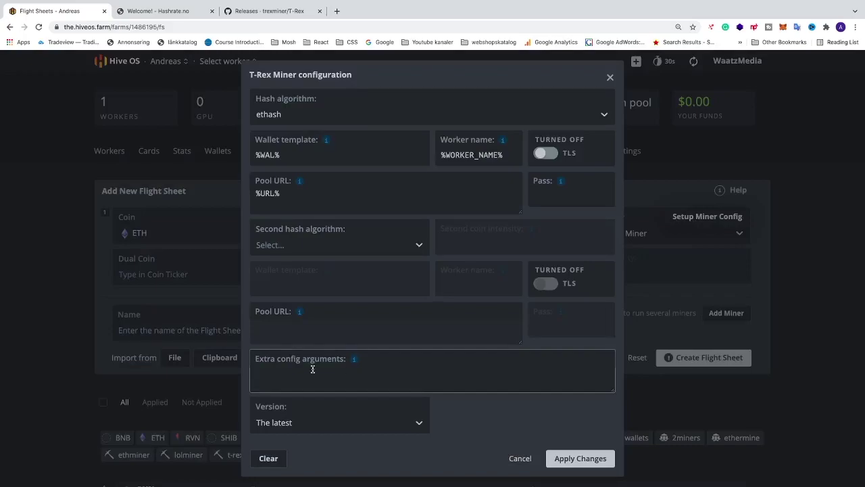
left_click(281, 421)
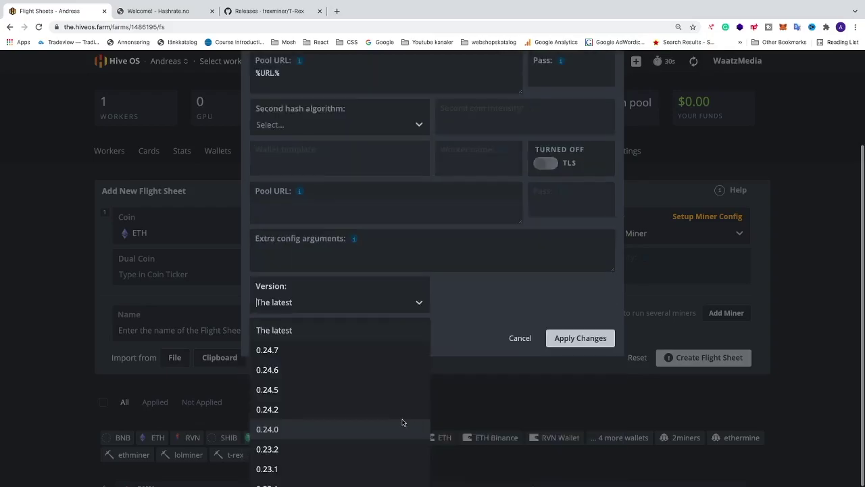
left_click(303, 352)
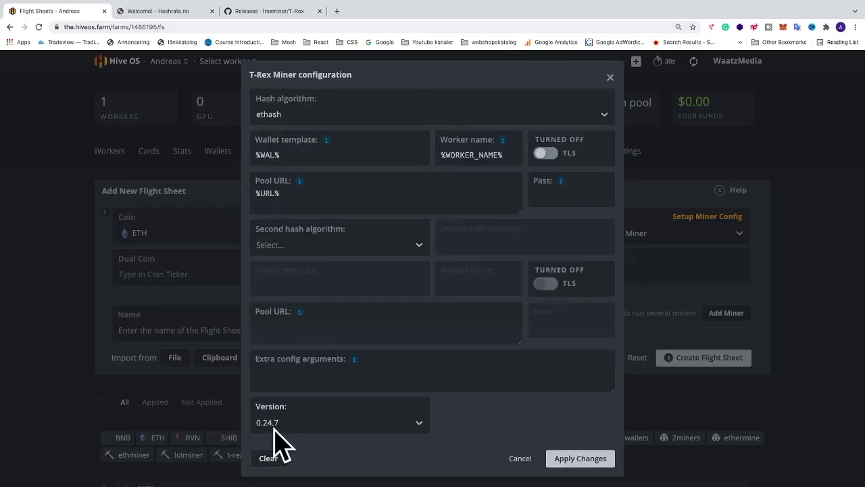
left_click(419, 424)
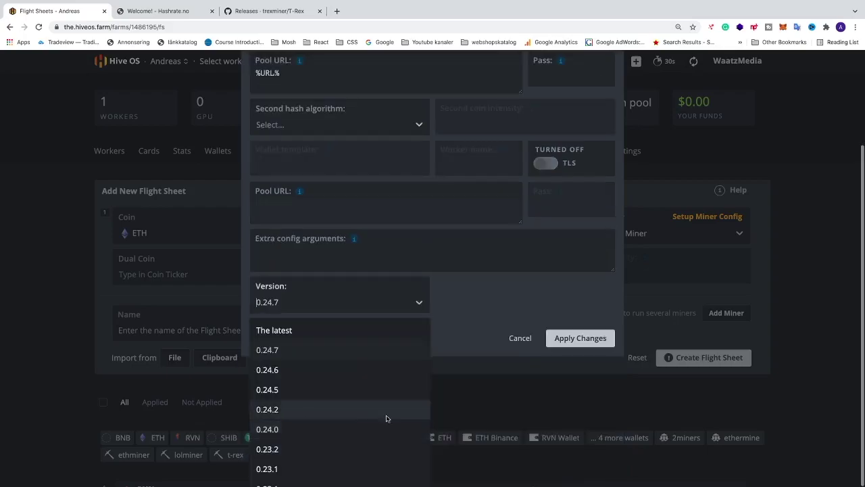
left_click(292, 332)
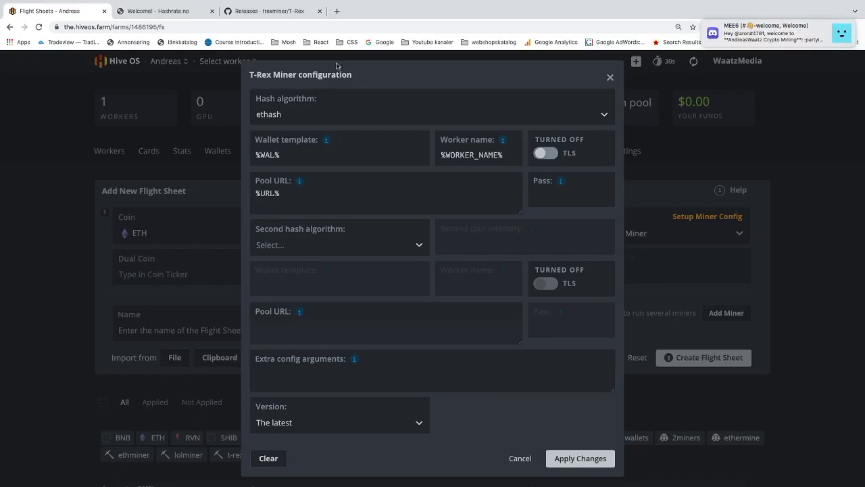
- Copy the "hashrate-avr": 60 setting from the T-Rex release notes
left_click(278, 12)
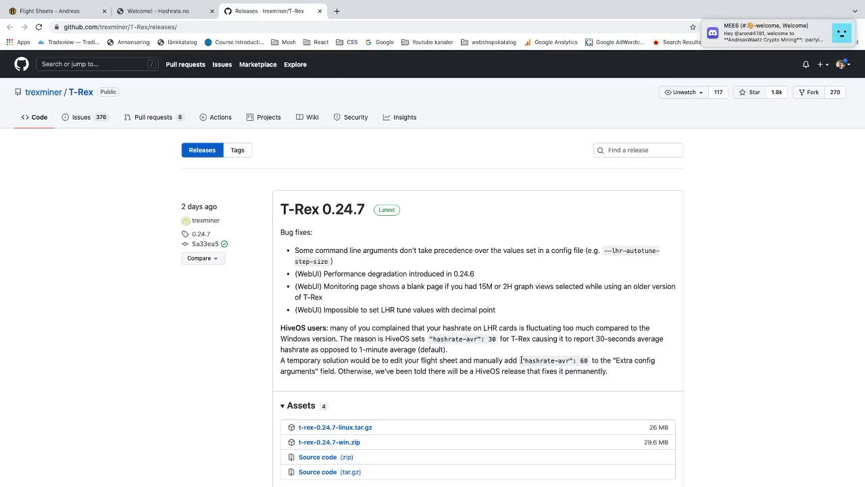
left_click_drag(521, 359, 590, 360)
right_click(557, 363)
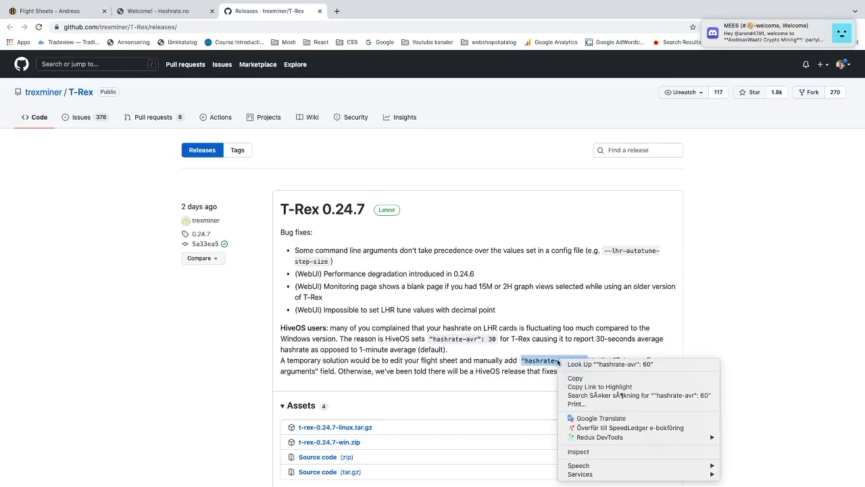
left_click(578, 379)
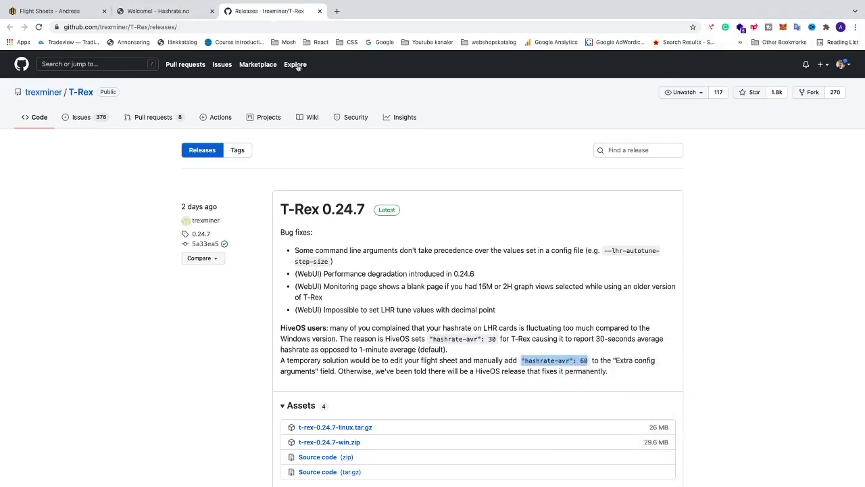
- In a new tab, search Google for 'trex github'
left_click(337, 11)
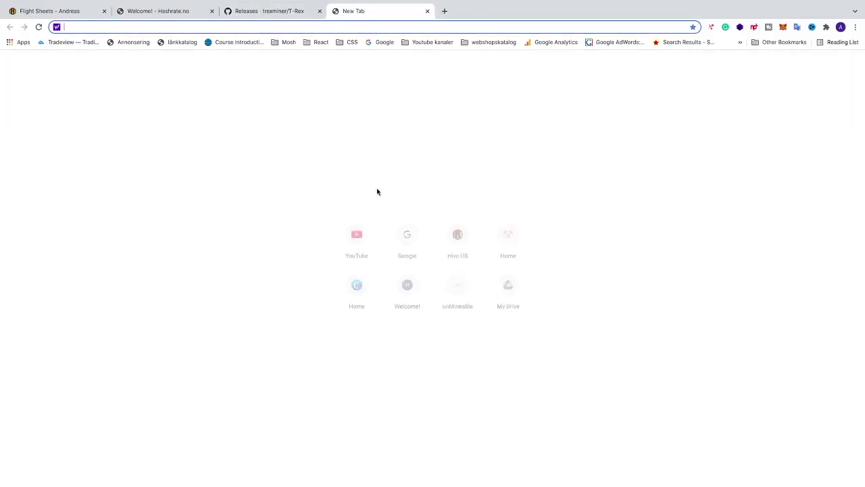
left_click(398, 236)
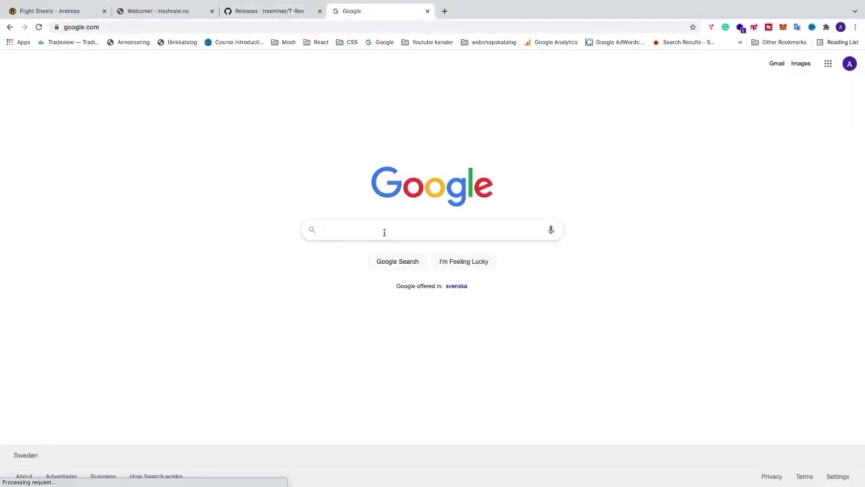
left_click(384, 232)
type("trex ")
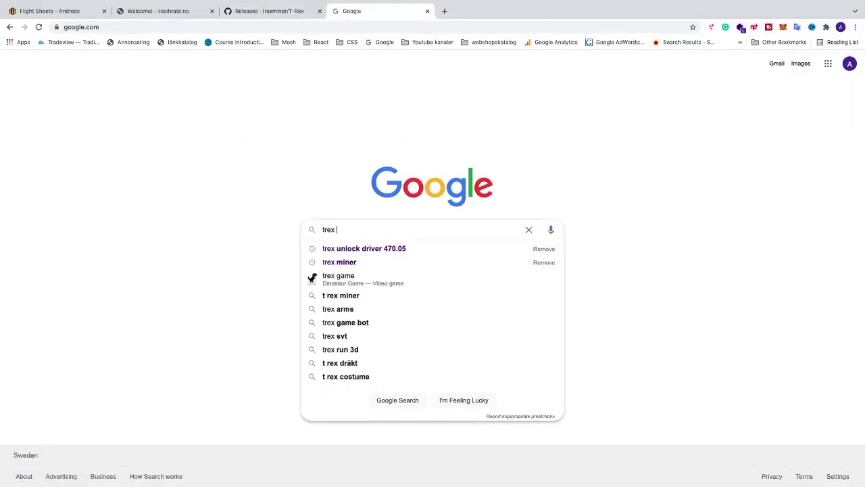
type("github")
key("Return")
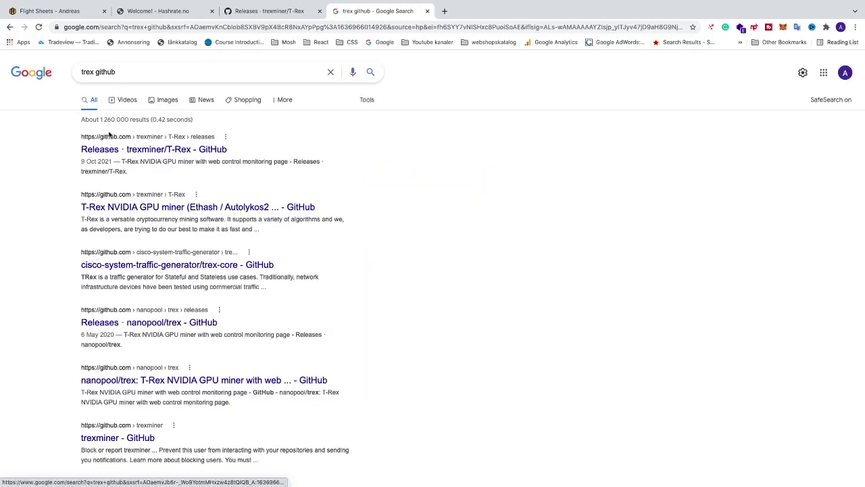
- Open the trexminer/T-Rex releases result, copy "hashrate-avr": 60, and return to the flight sheet
left_click(108, 150)
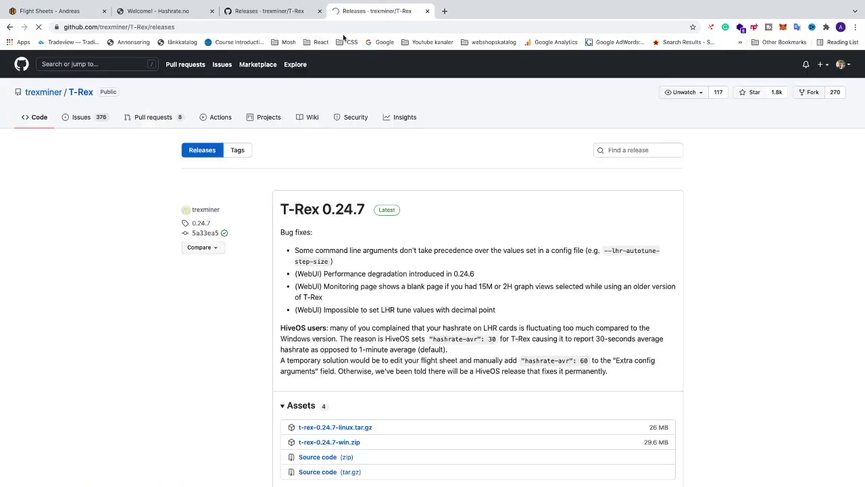
scroll(410, 368, "down", 1)
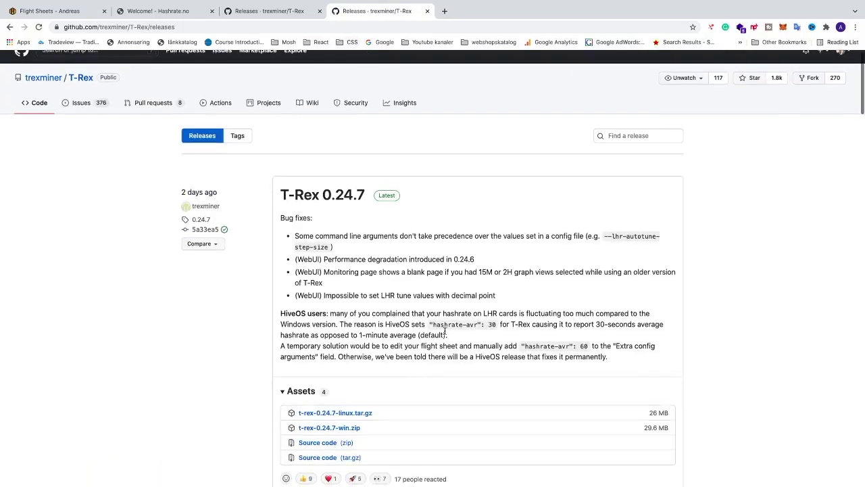
left_click_drag(521, 346, 589, 346)
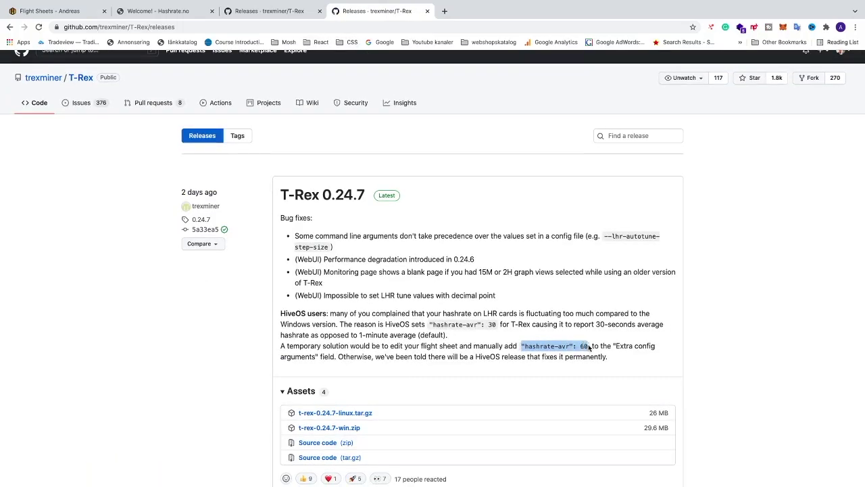
right_click(570, 347)
left_click(584, 363)
left_click(65, 13)
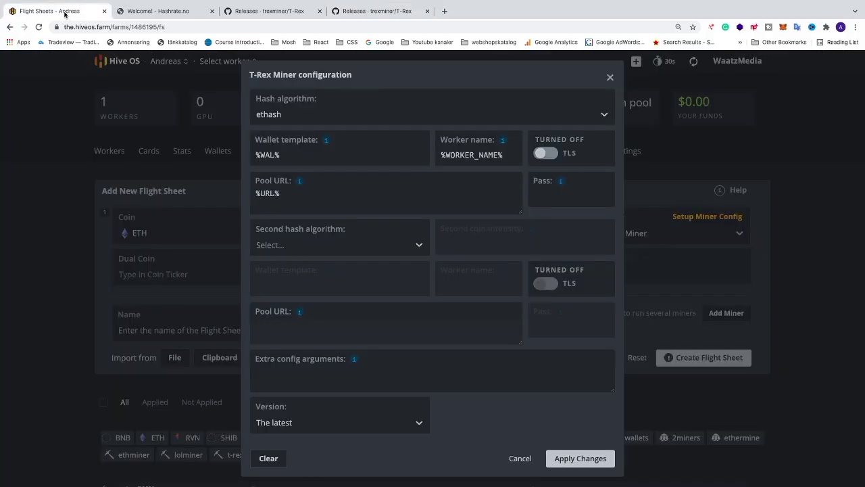
- Paste "hashrate-avr": 60 into the T-Rex Extra config arguments box
left_click(287, 372)
key("super+v")
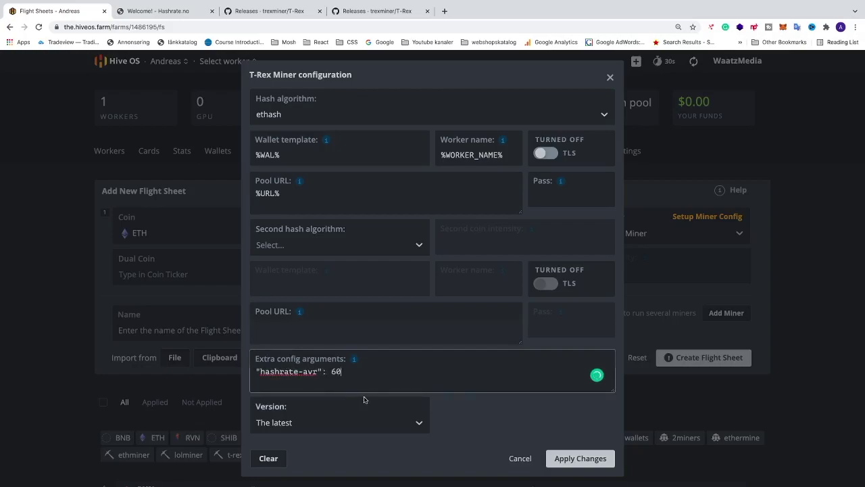
left_click(477, 403)
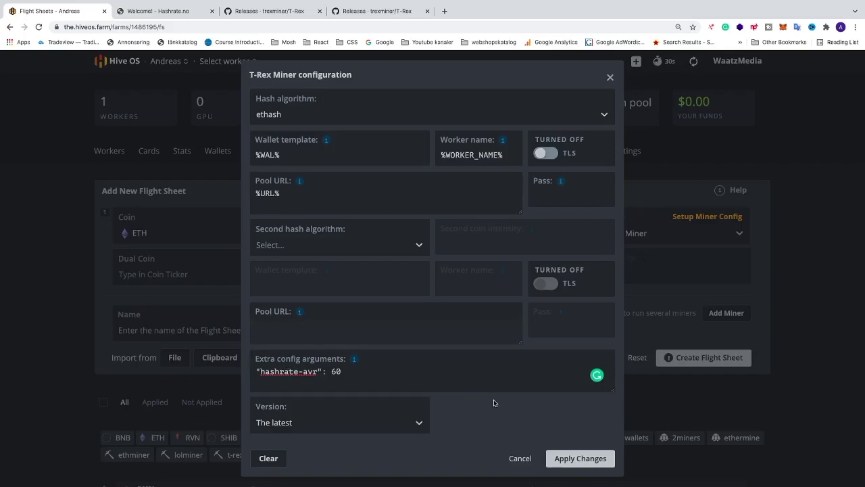
- Apply the T-Rex miner changes and name the flight sheet 'T-rex 0.24.7 Mine'
left_click(568, 460)
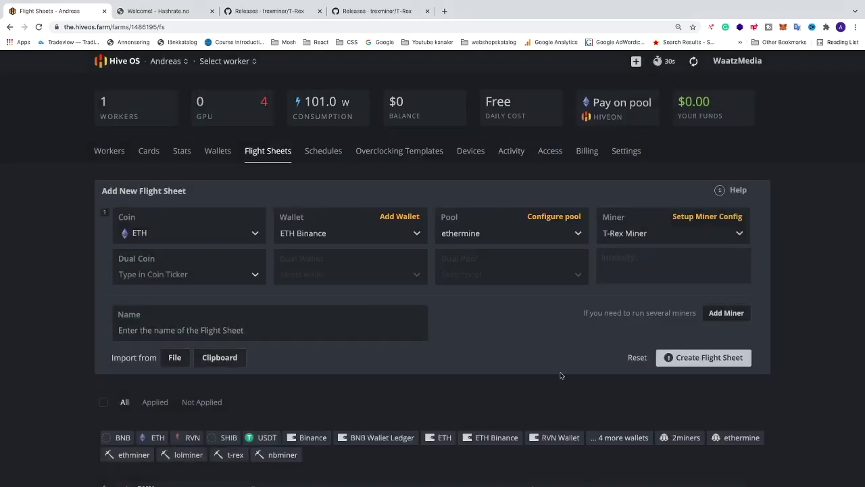
left_click(163, 331)
type("T-rex 0.24.7")
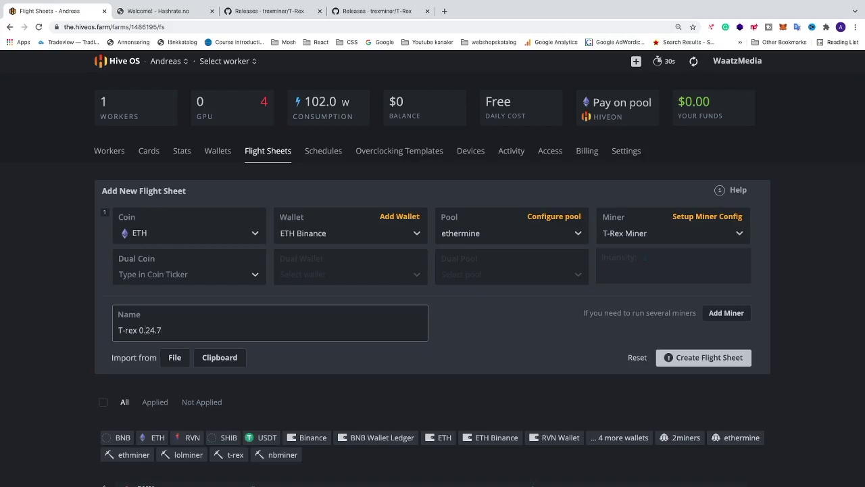
type("Miner")
- Create the 'T-rex 0.24.7 Miner' flight sheet and scroll back to the top of the list
left_click(684, 363)
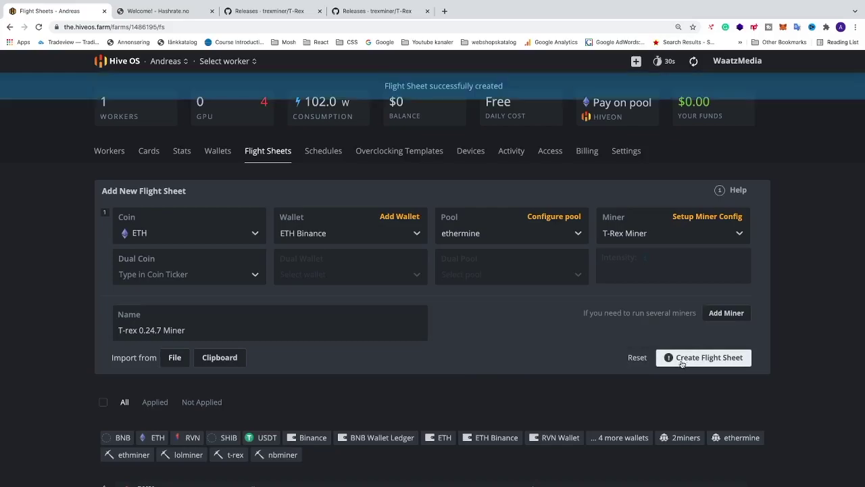
scroll(647, 350, "down", 5)
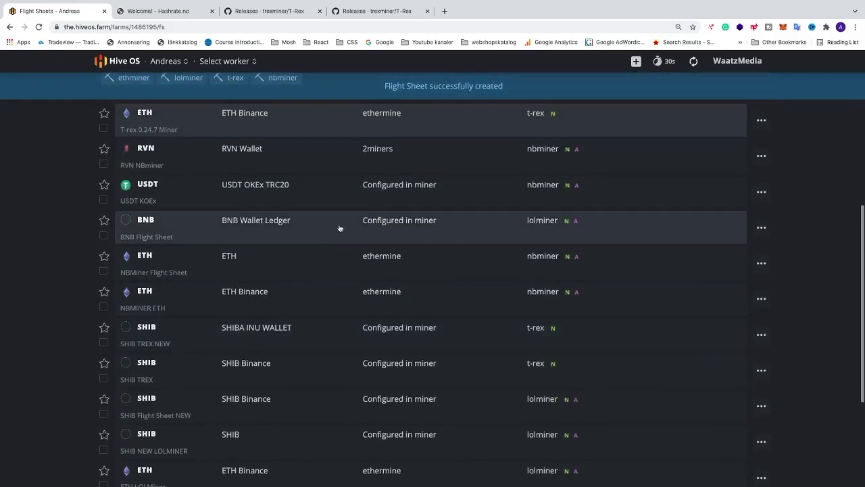
scroll(203, 237, "up", 2)
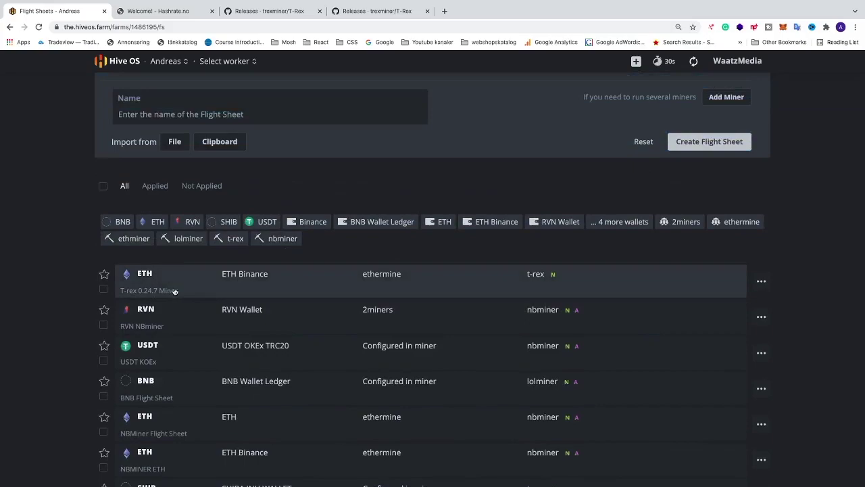
scroll(174, 291, "up", 2)
scroll(148, 288, "up", 2)
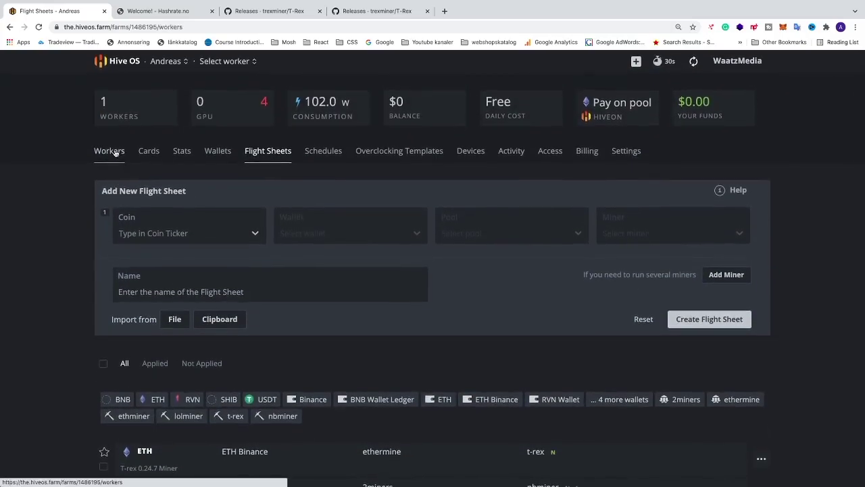
- Apply the T-rex 0.24.7 Miner flight sheet to the Sun worker, accepting the fee notice
left_click(122, 153)
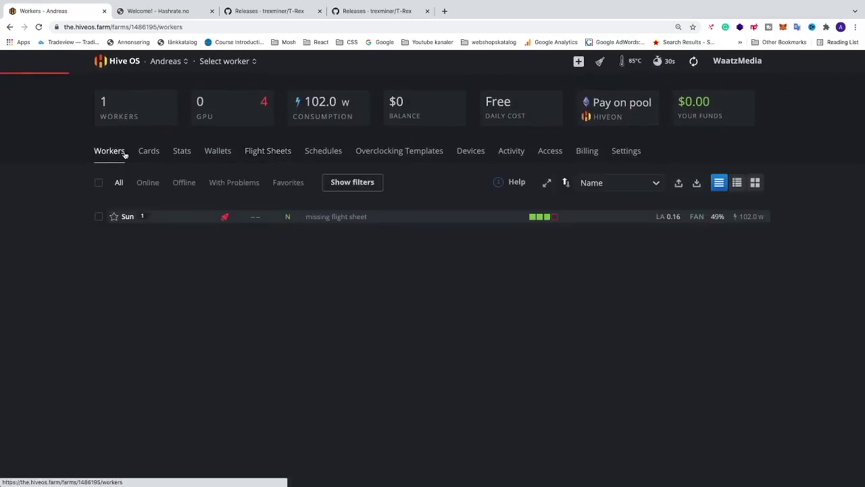
left_click(126, 218)
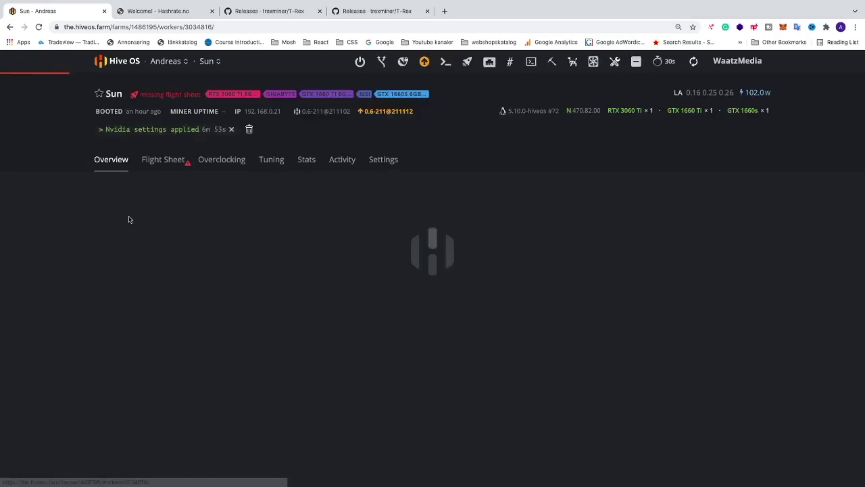
left_click(164, 161)
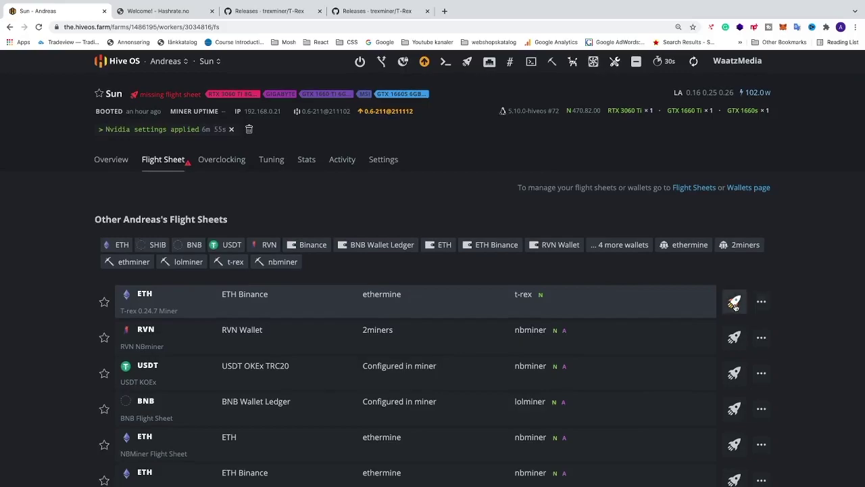
left_click(738, 304)
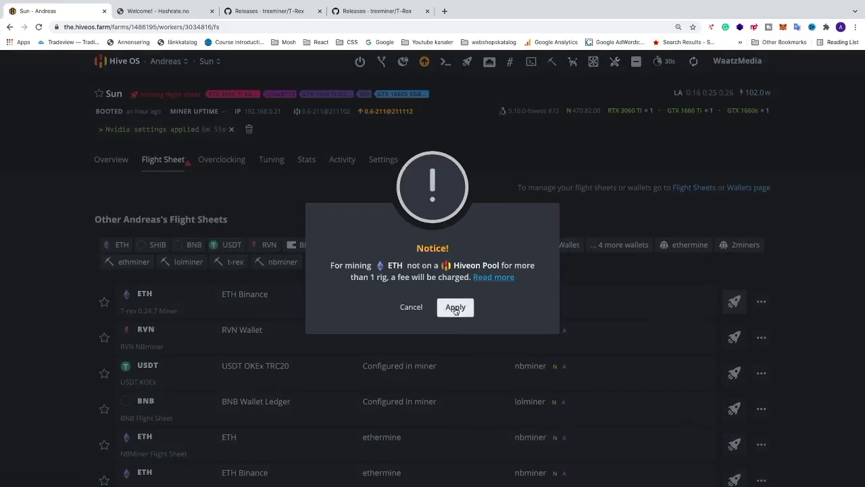
left_click(456, 308)
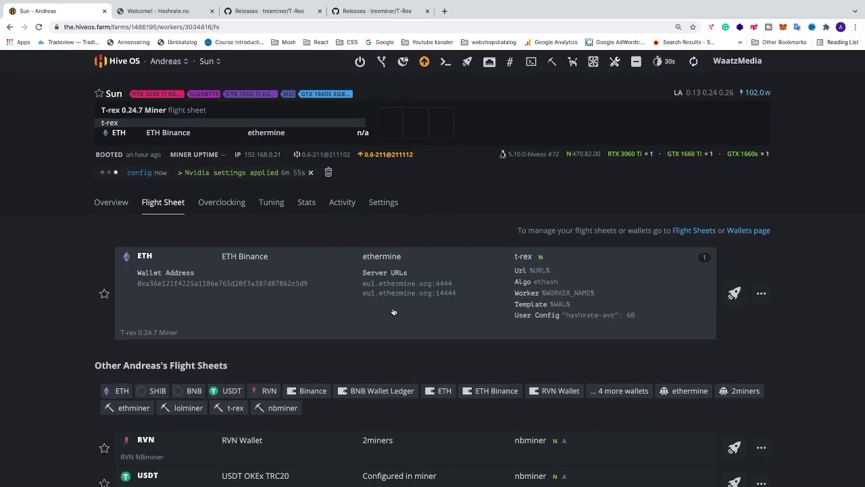
- Open the Sun worker's Overview to check each GPU's core, memory and power-limit values
left_click(111, 202)
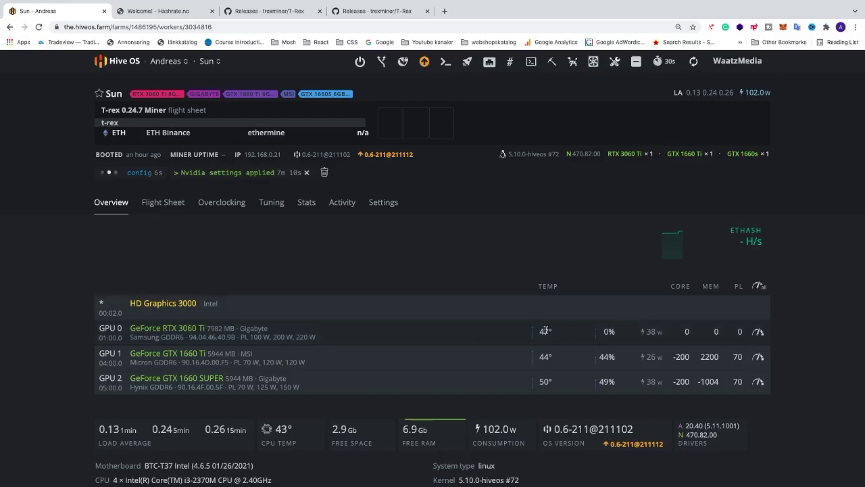
scroll(705, 331, "up", 5)
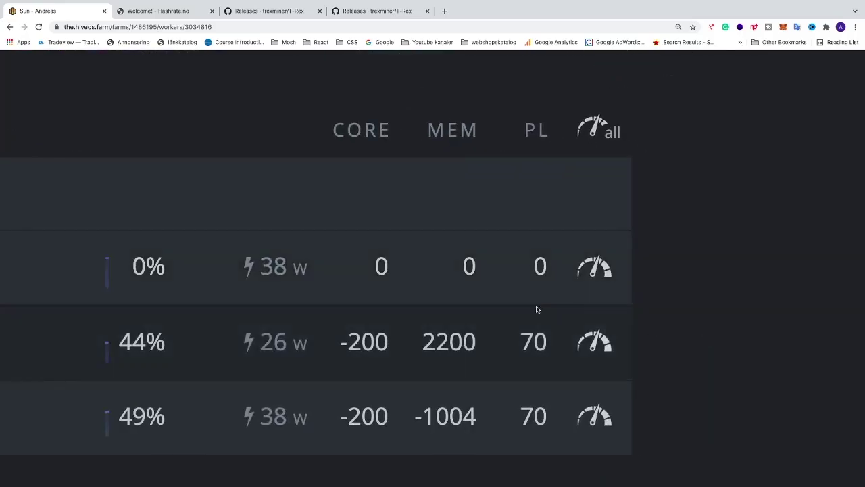
scroll(465, 264, "down", 5)
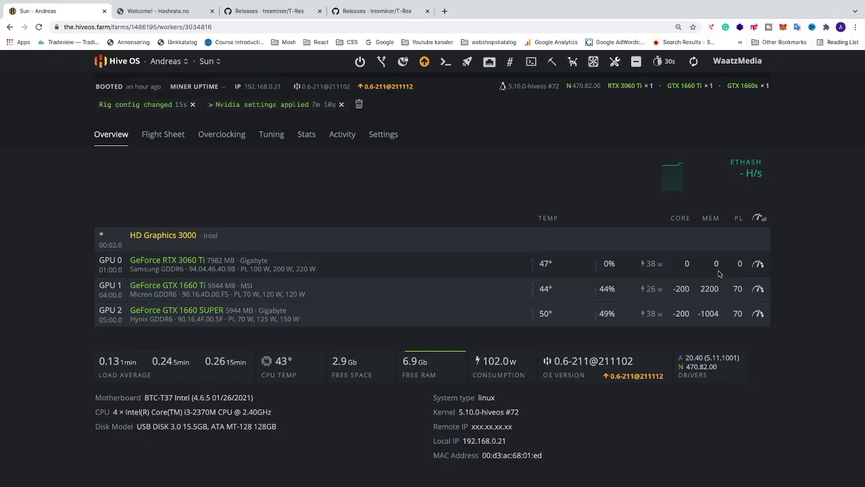
- On Hashrate.no, filter GPUs to LHR and open the NVIDIA RTX 3060 Ti LHR page
left_click(162, 11)
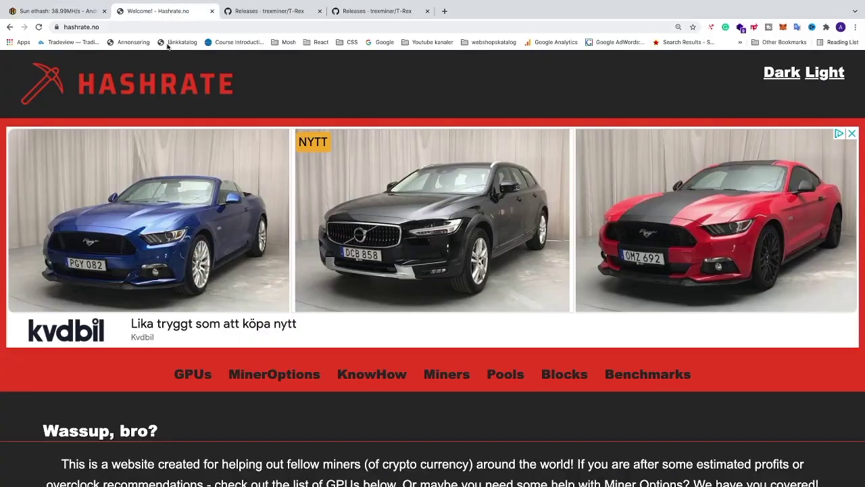
scroll(234, 262, "down", 5)
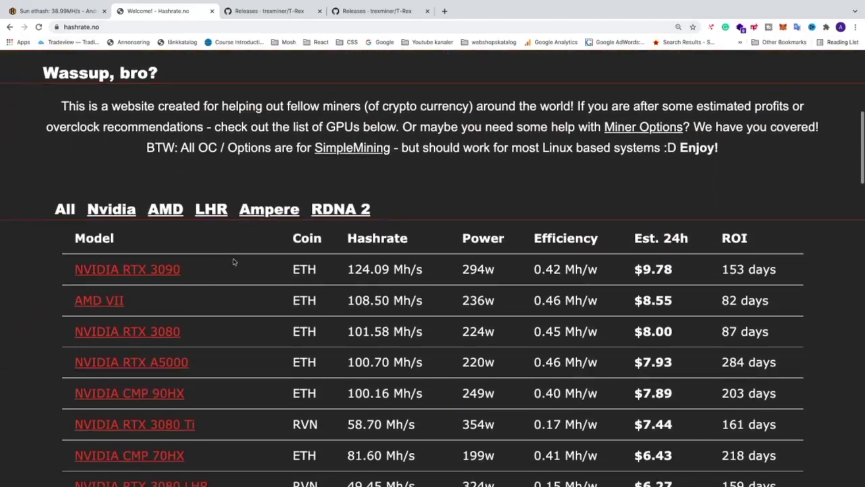
left_click(210, 207)
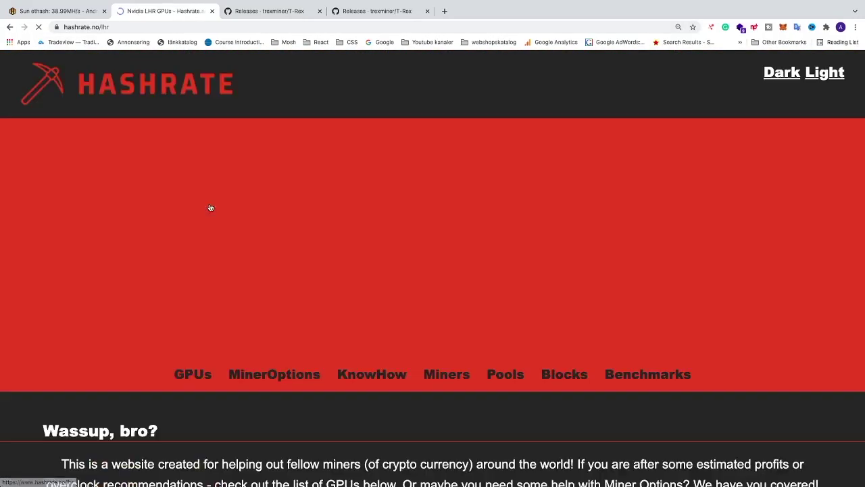
scroll(211, 207, "down", 8)
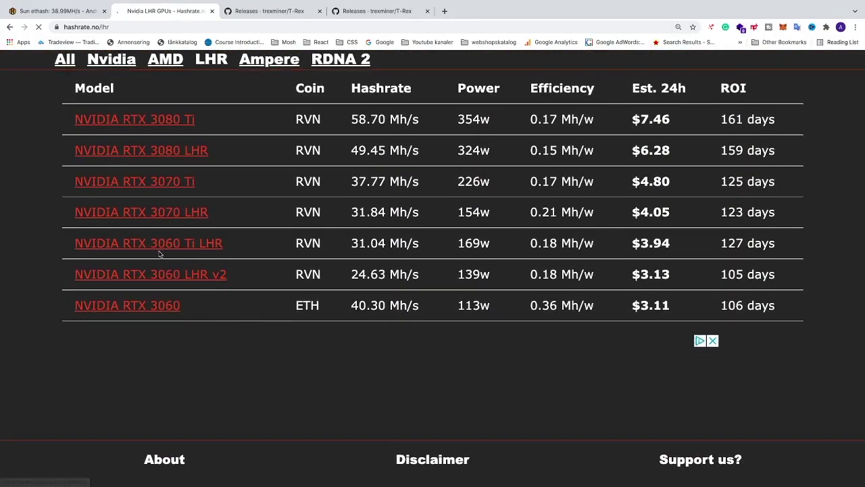
left_click(181, 244)
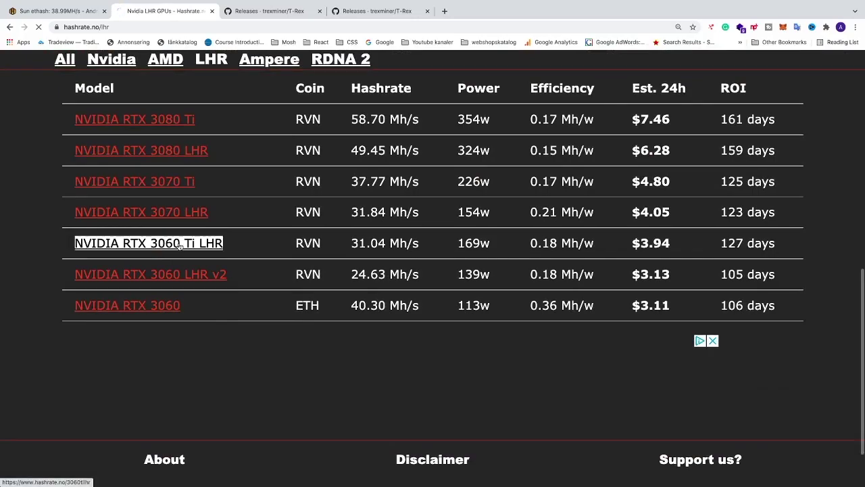
- Read the Ethereum (ETH) overclock settings, then go back to the Sun rig's Hive OS page
scroll(247, 348, "down", 15)
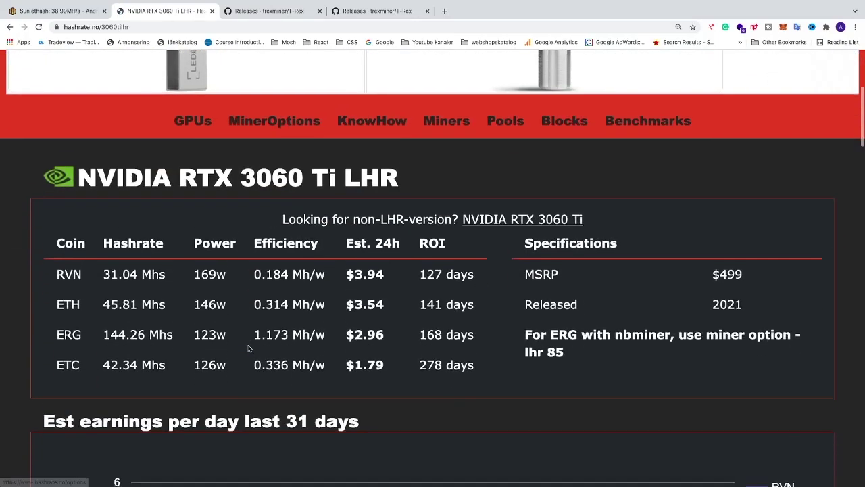
scroll(248, 348, "down", 7)
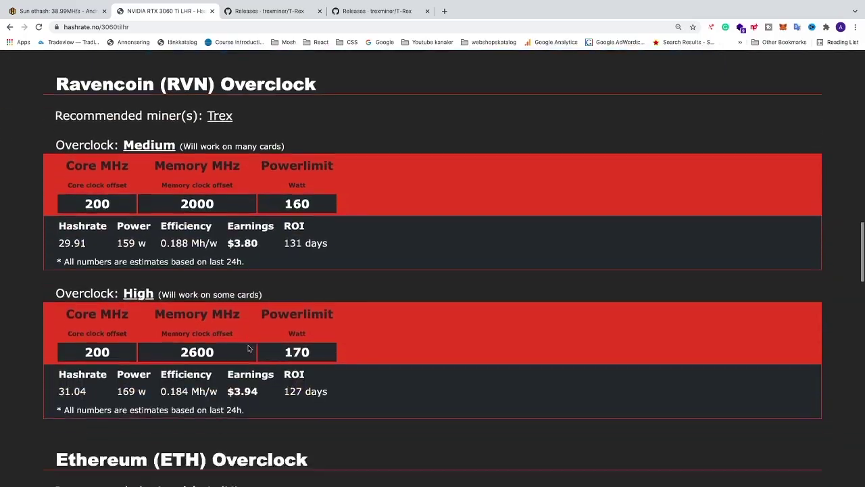
scroll(248, 348, "down", 2)
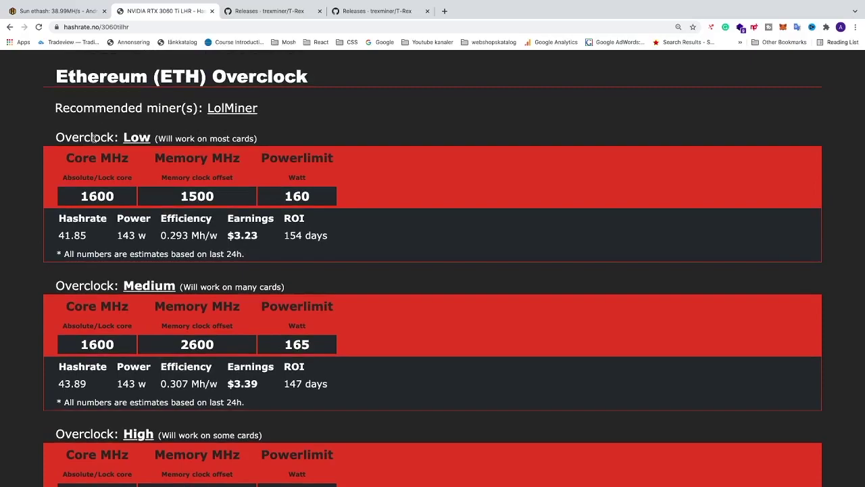
scroll(126, 270, "down", 2)
scroll(130, 285, "down", 5)
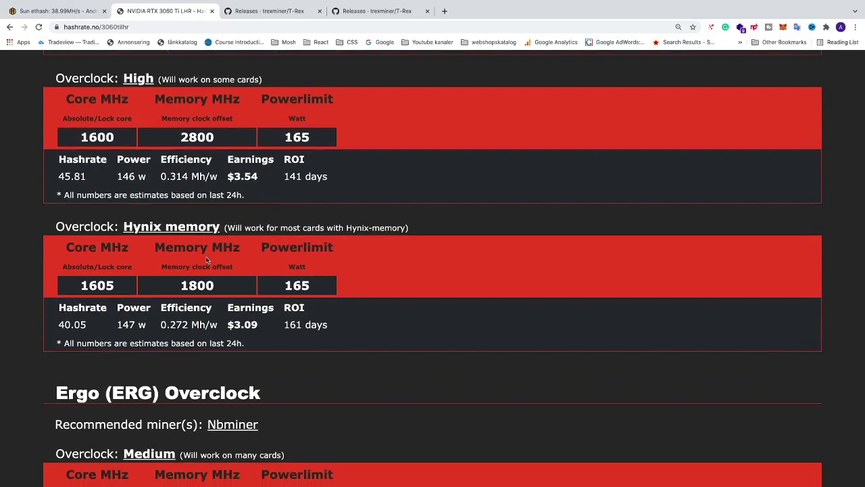
scroll(202, 231, "up", 4)
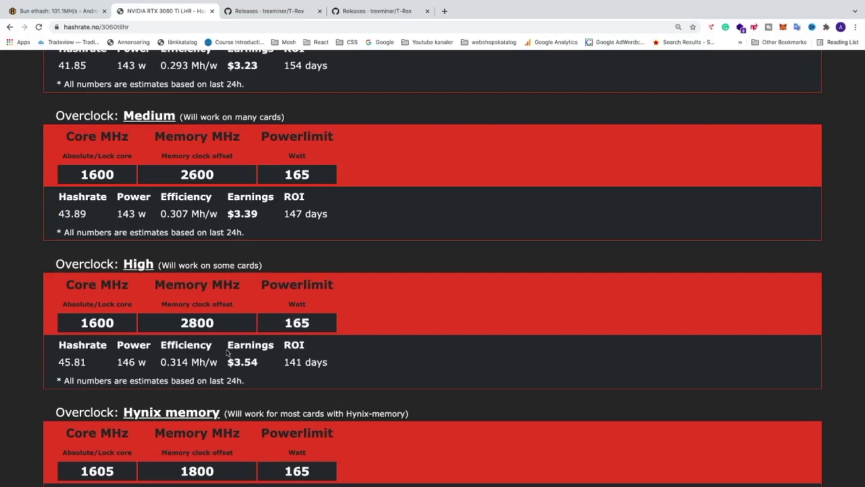
scroll(227, 352, "down", 1)
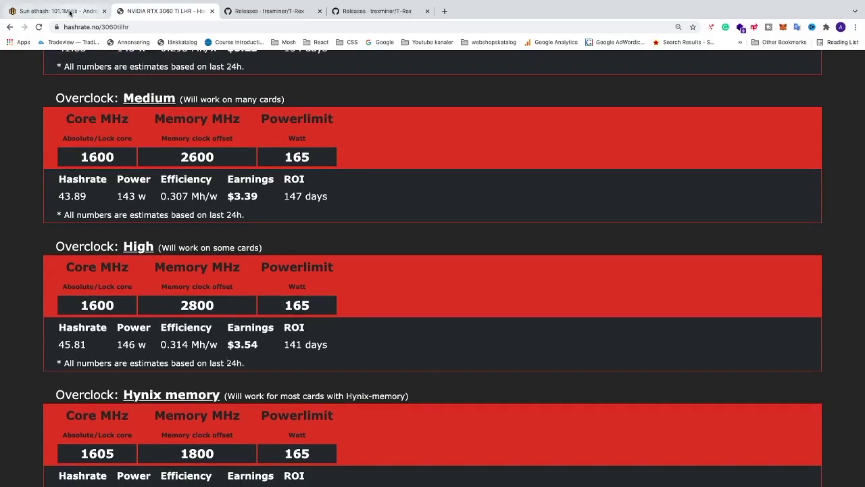
left_click(70, 12)
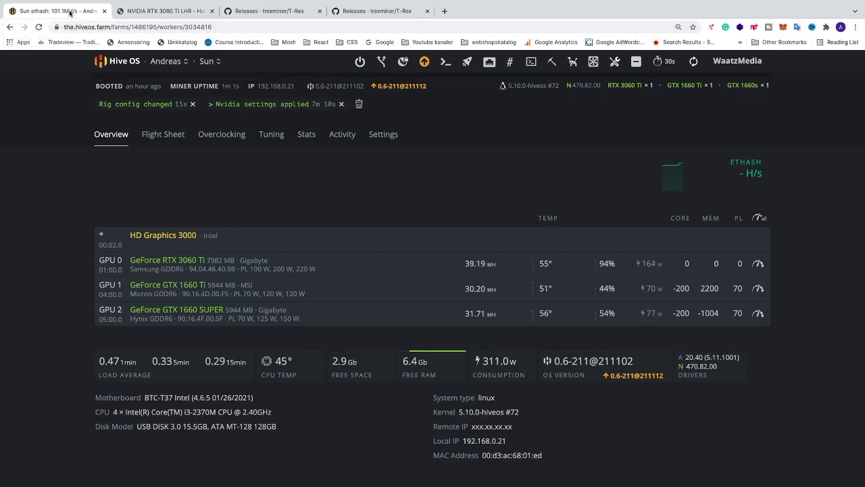
- In the RTX 3060 Ti overclock settings, set core clock 1600 and memory clock 2800
left_click(756, 265)
left_click(251, 143)
left_click_drag(251, 142, 236, 140)
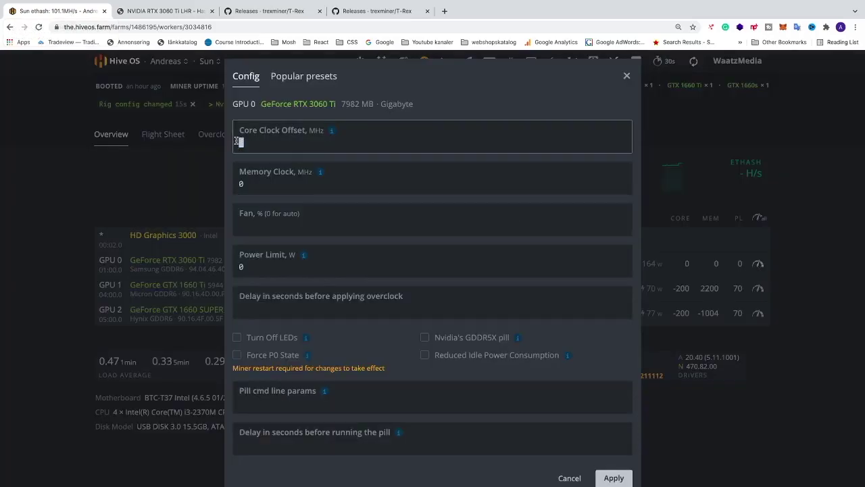
key("BackSpace")
type("1600")
left_click(247, 181)
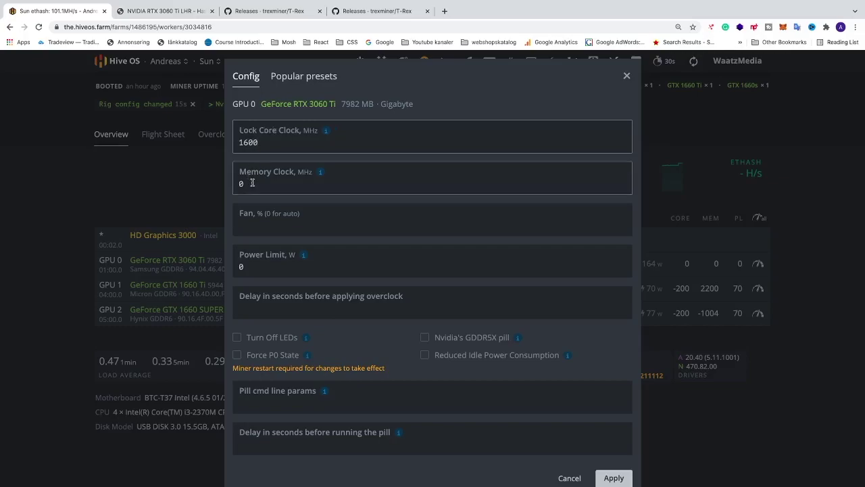
left_click_drag(248, 182, 223, 183)
key("BackSpace")
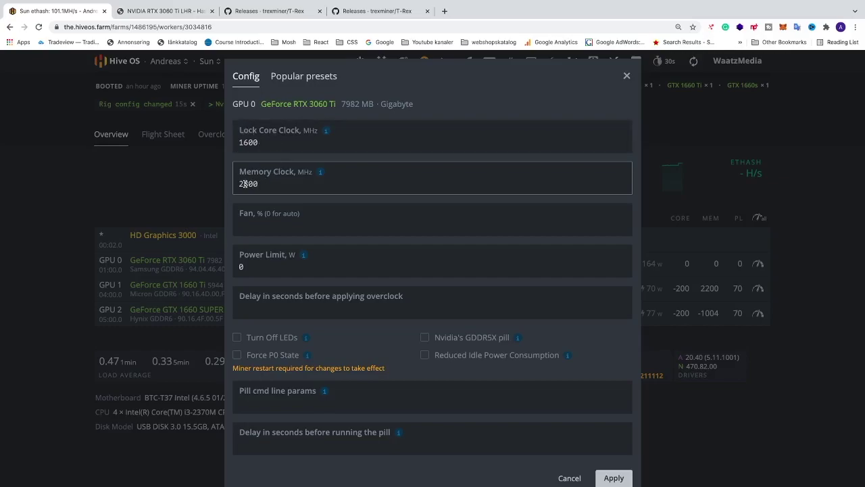
- Set fan speed 80 and power limit 165, then apply the overclock
left_click(266, 227)
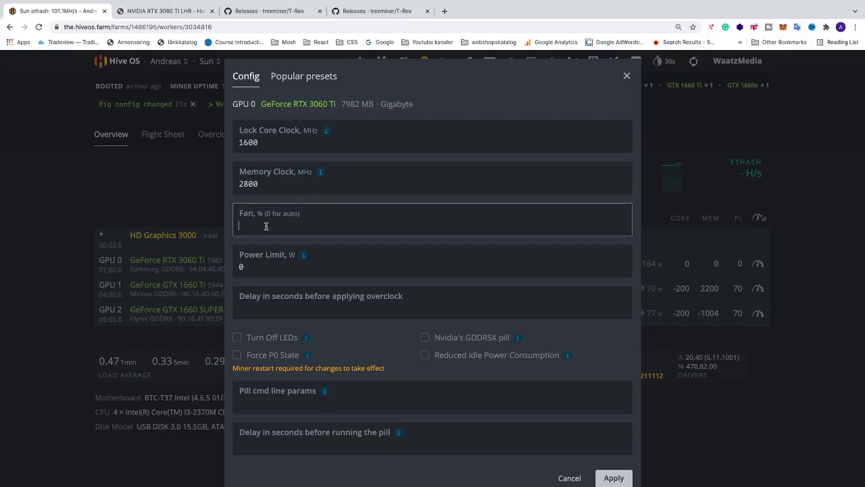
type("80")
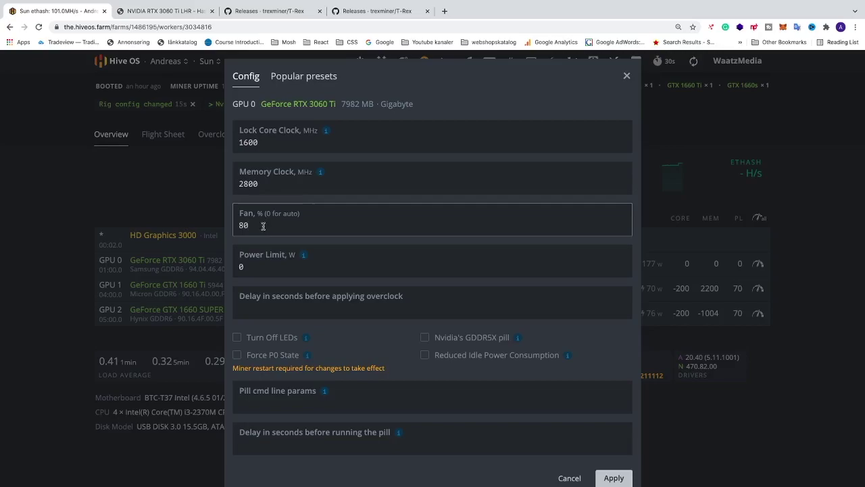
left_click(253, 264)
double_click(254, 264)
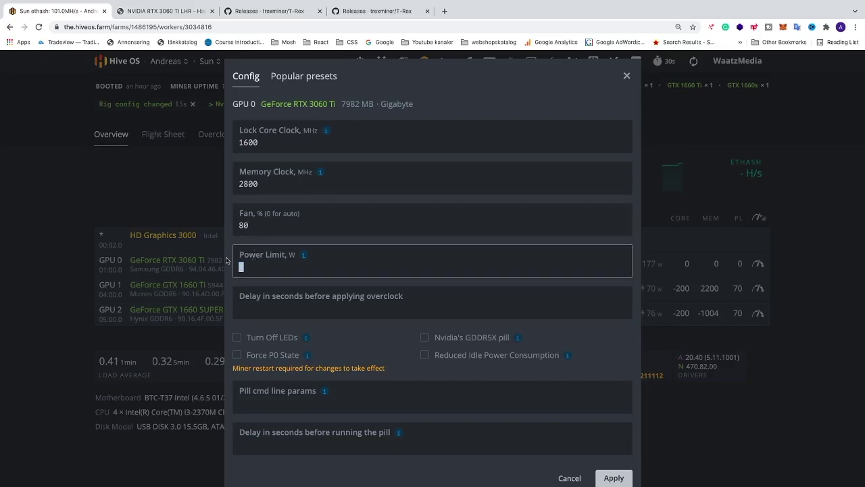
type("165")
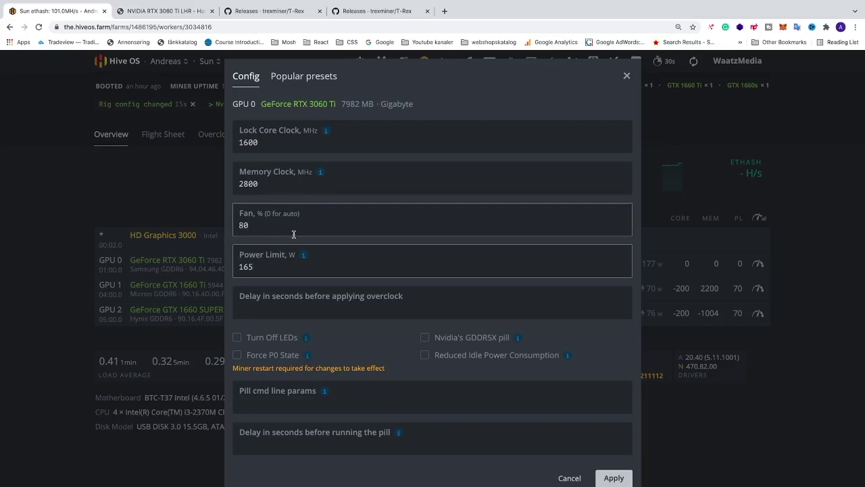
scroll(324, 236, "down", 2)
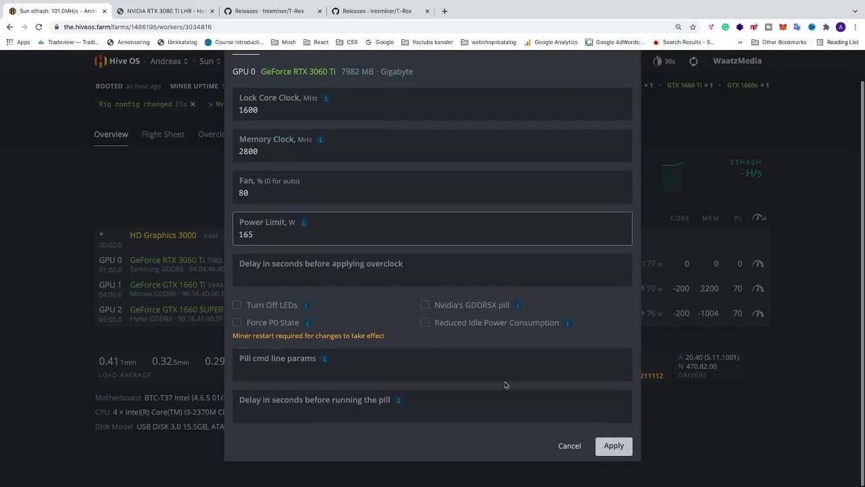
left_click(620, 446)
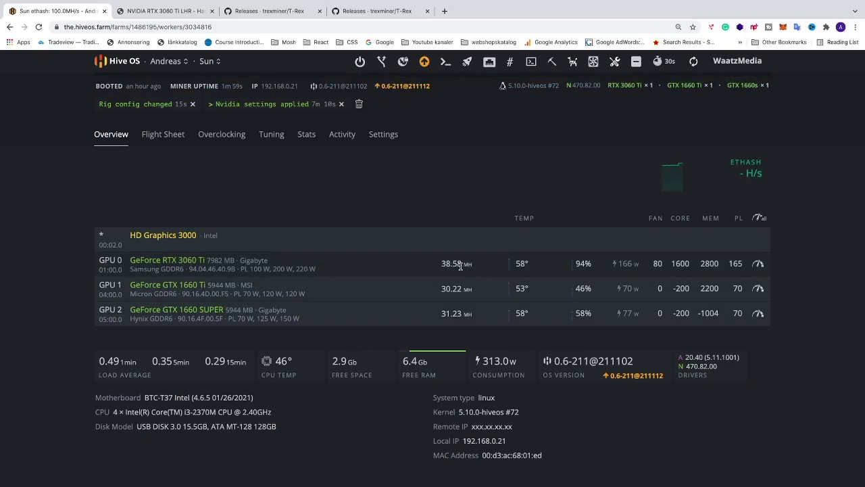
- Check GPU 0's new fan, core, memory and power values against Hashrate.no's recommendations
scroll(465, 269, "up", 2)
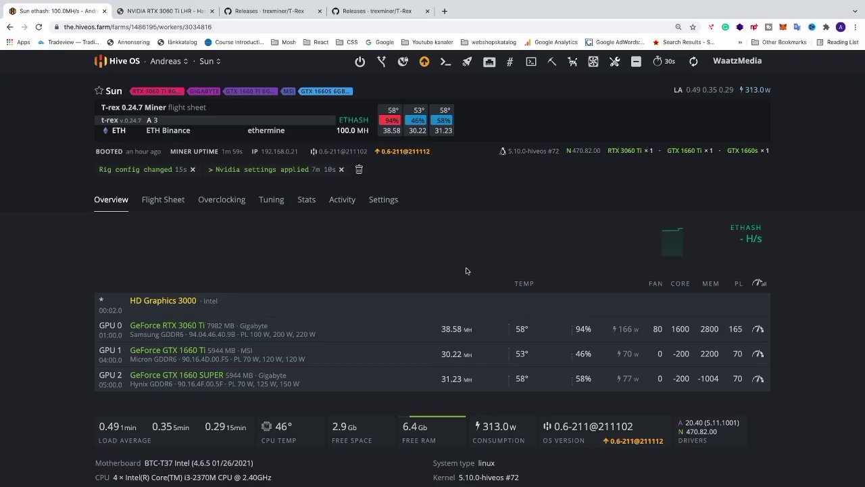
left_click(182, 12)
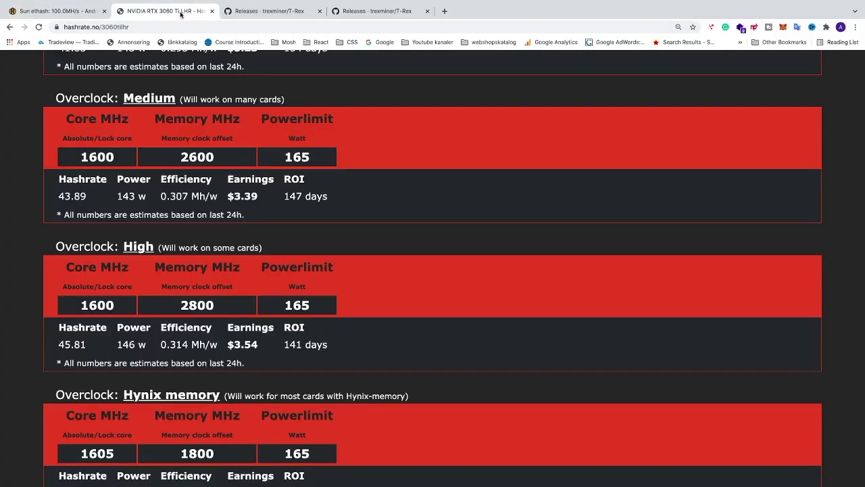
scroll(261, 245, "down", 1)
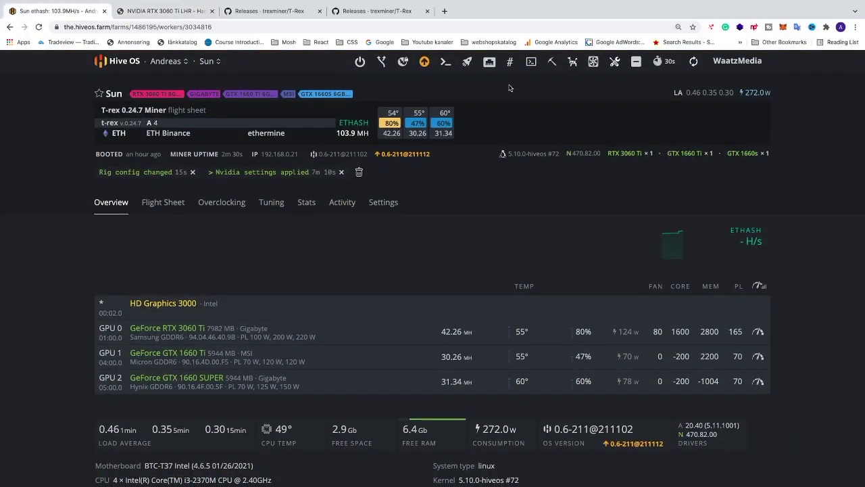
- Start a Hive Shell session for the Sun rig from Remote Access
left_click(531, 63)
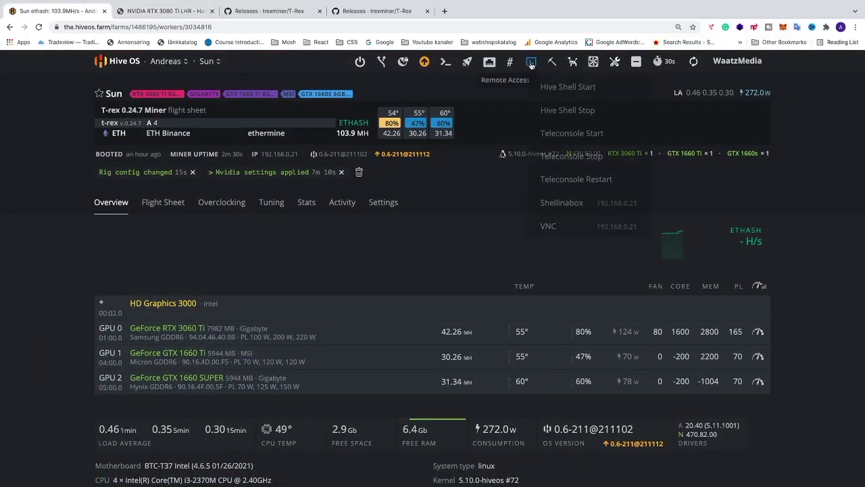
left_click(557, 88)
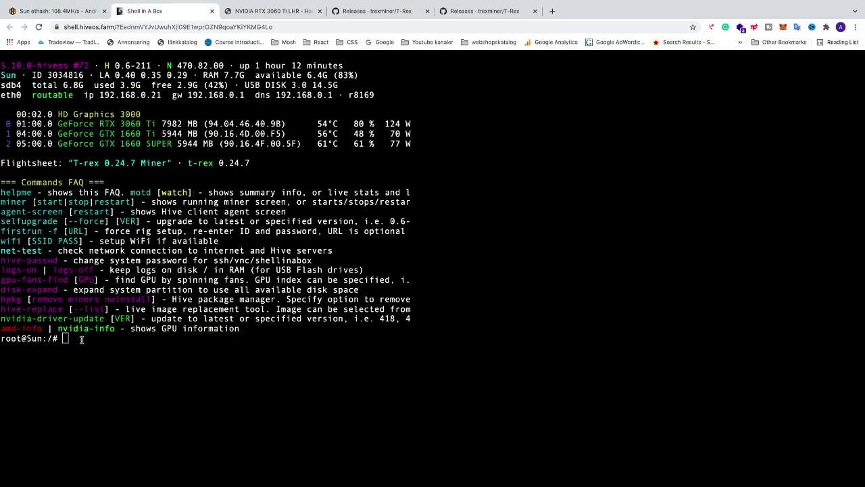
- Run the miner command to display T-Rex's live mining log
type("miner")
key("Return")
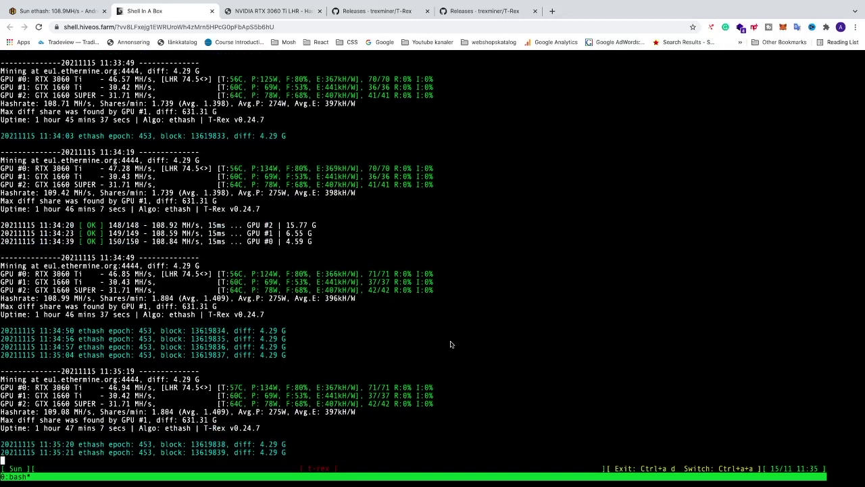
- Switch from the miner terminal to Discord via the Dock
mouse_move(486, 484)
left_click(563, 465)
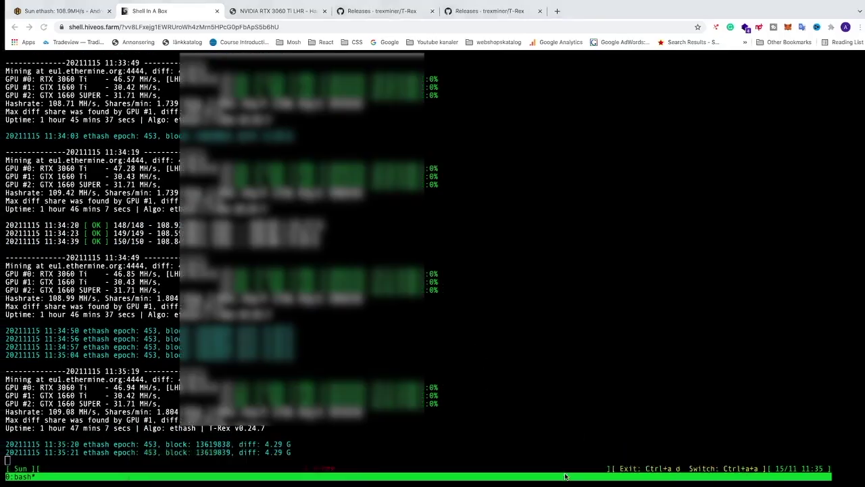